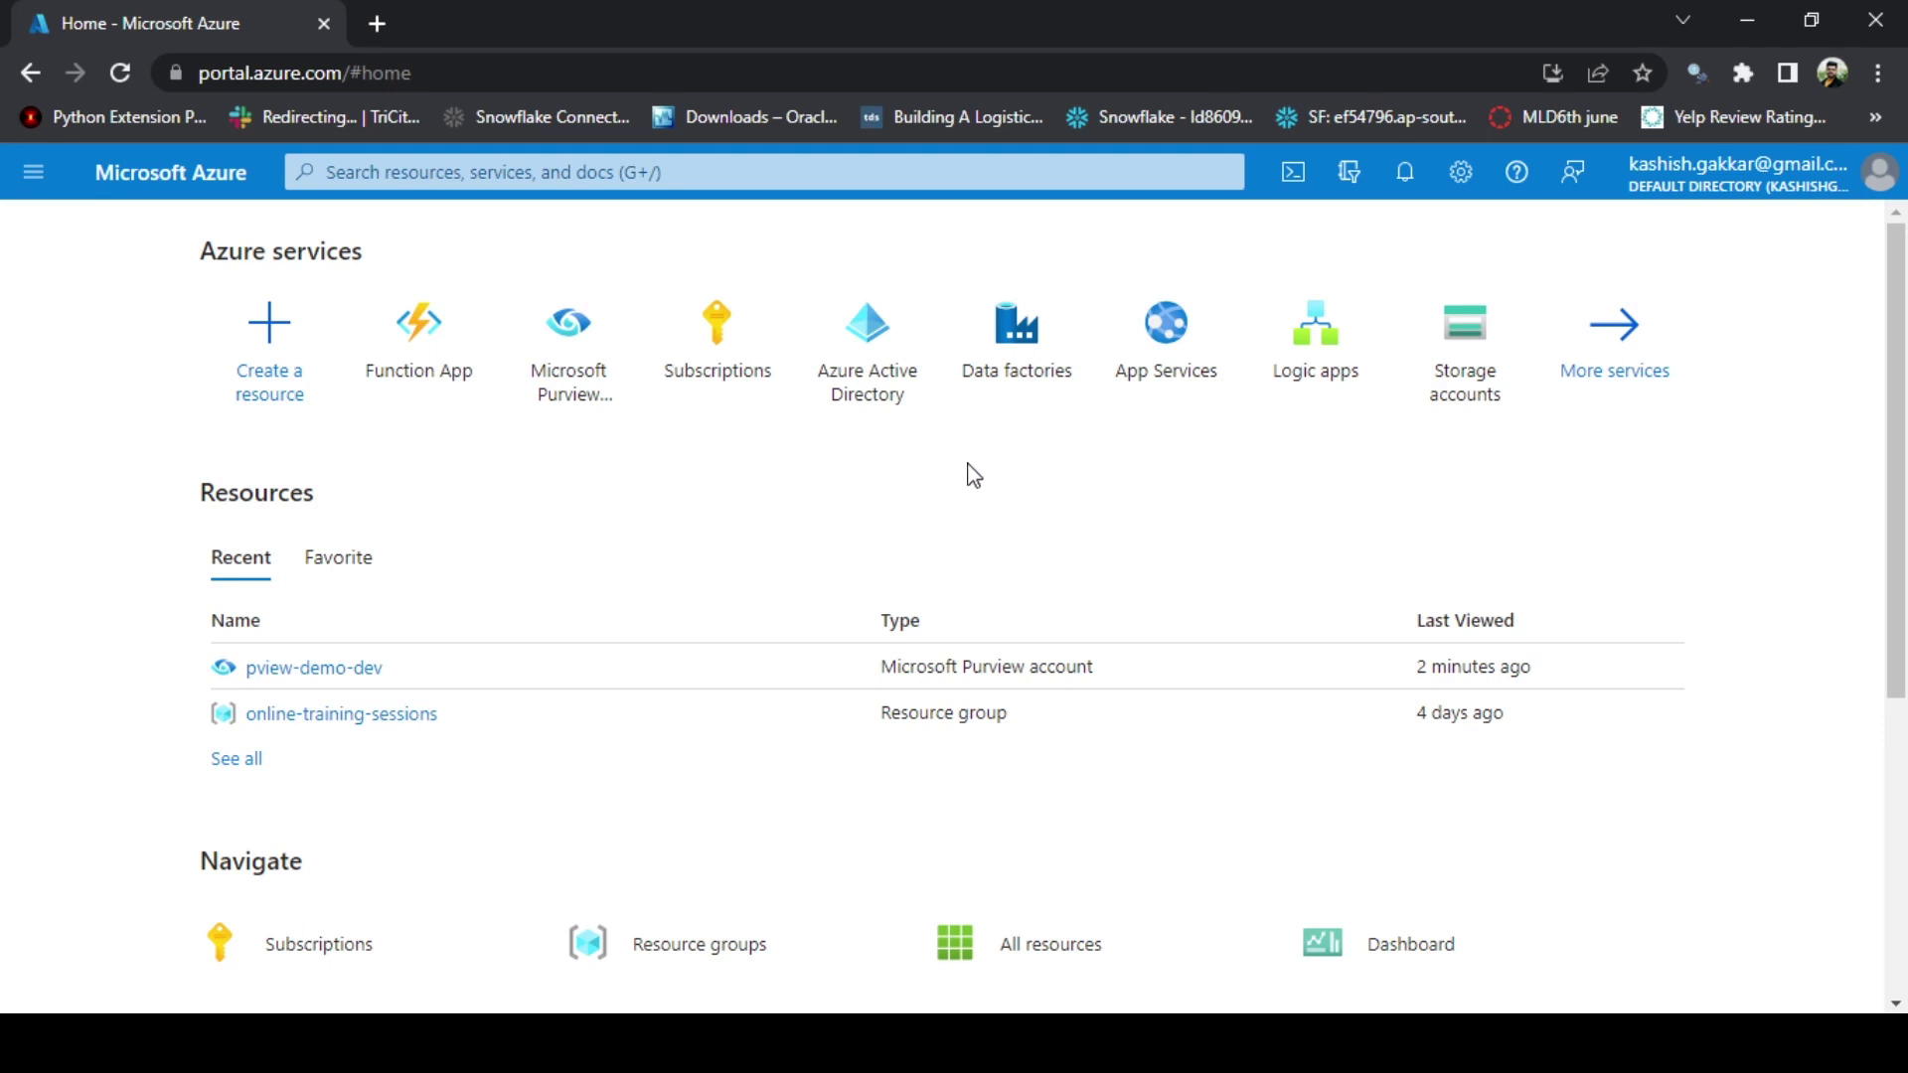
Open the pview-demo-dev account from the Microsoft Purview list and scroll to its Get Started cards
click(584, 364)
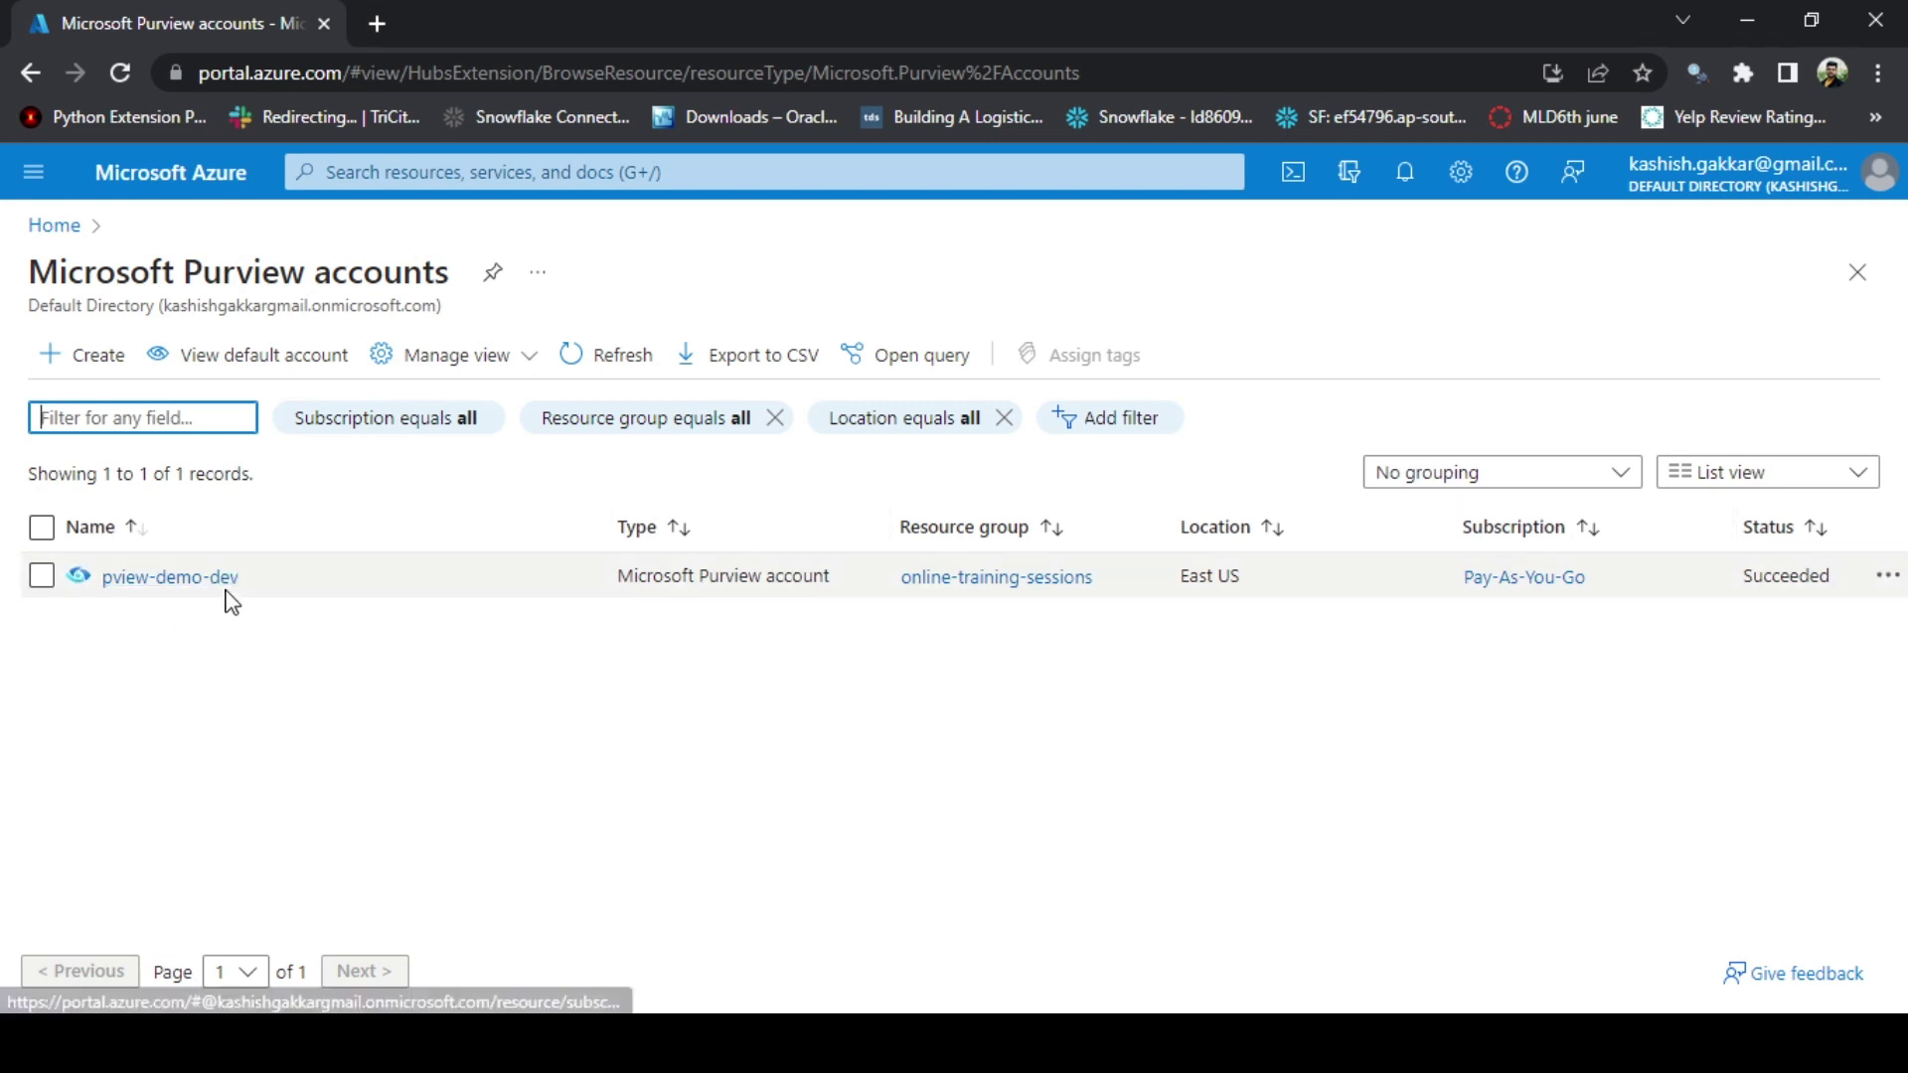
click(171, 577)
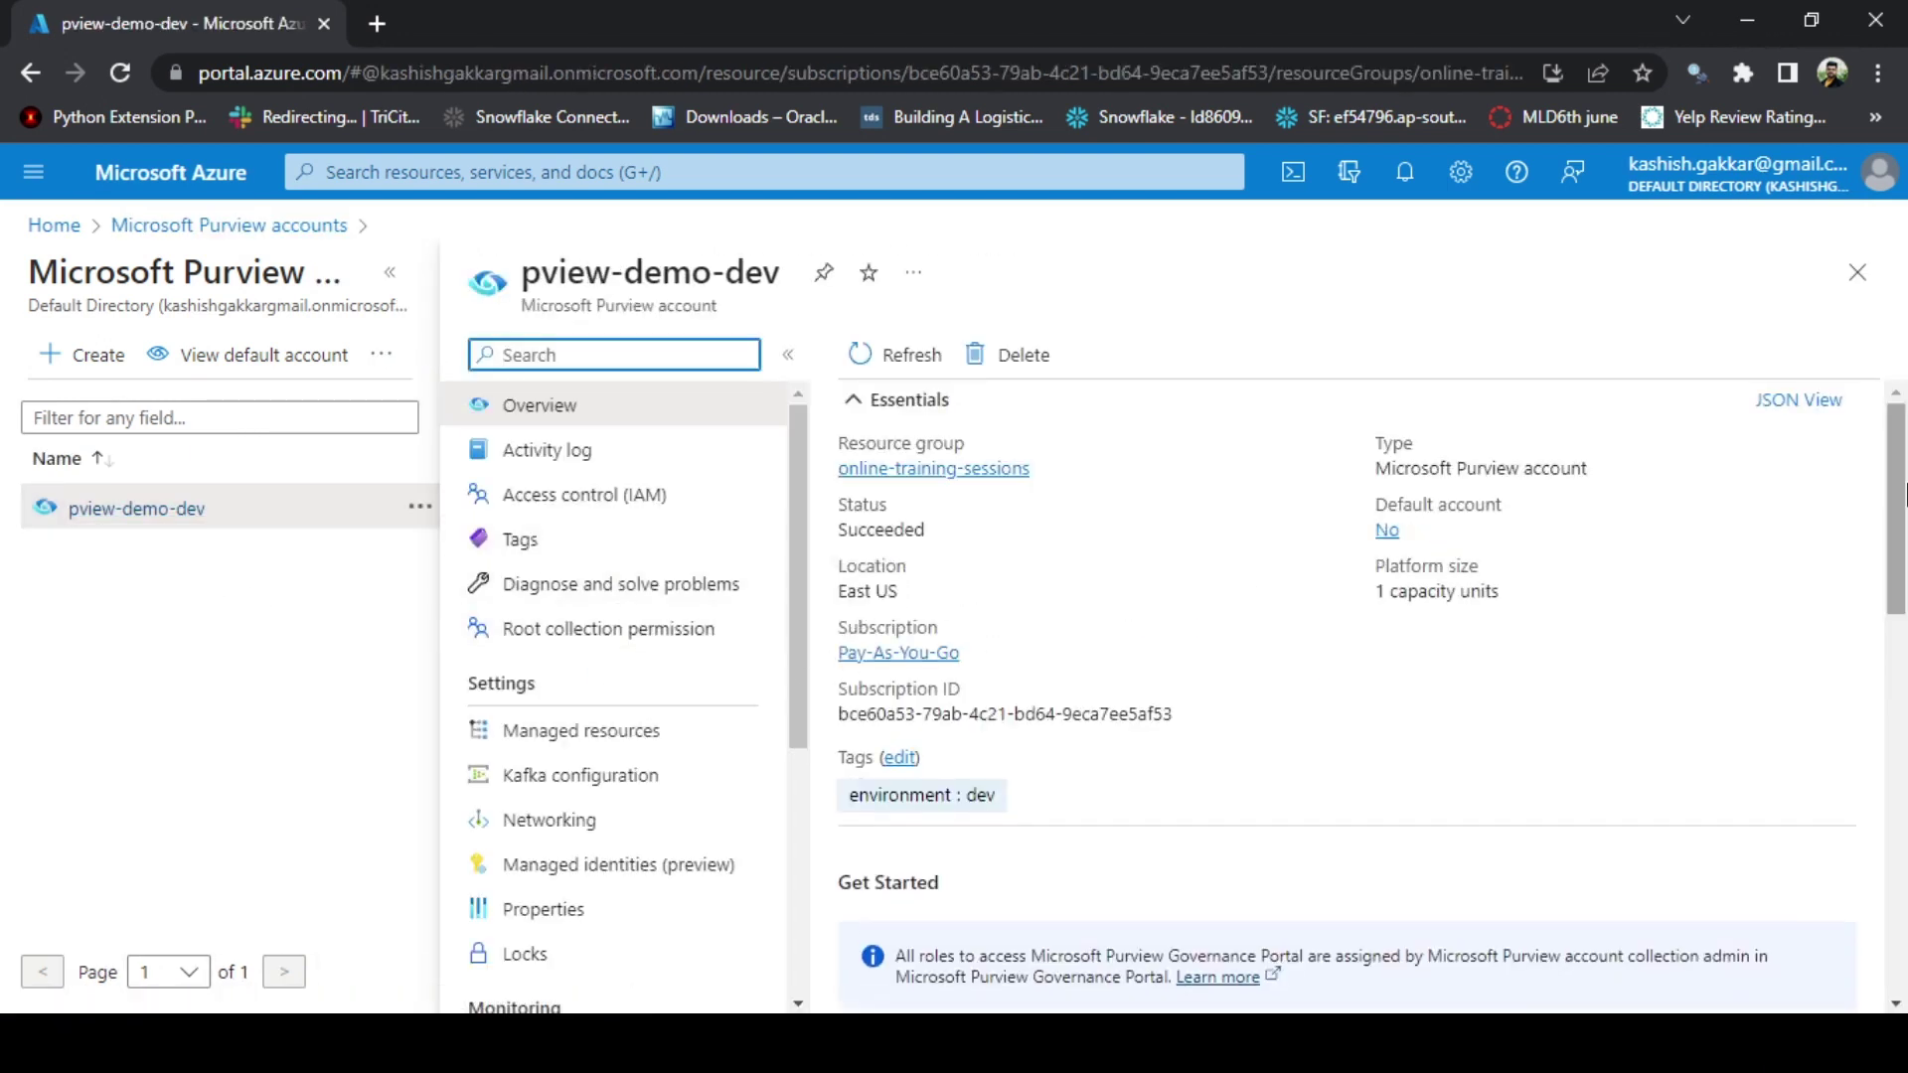
drag(1898, 497, 1902, 663)
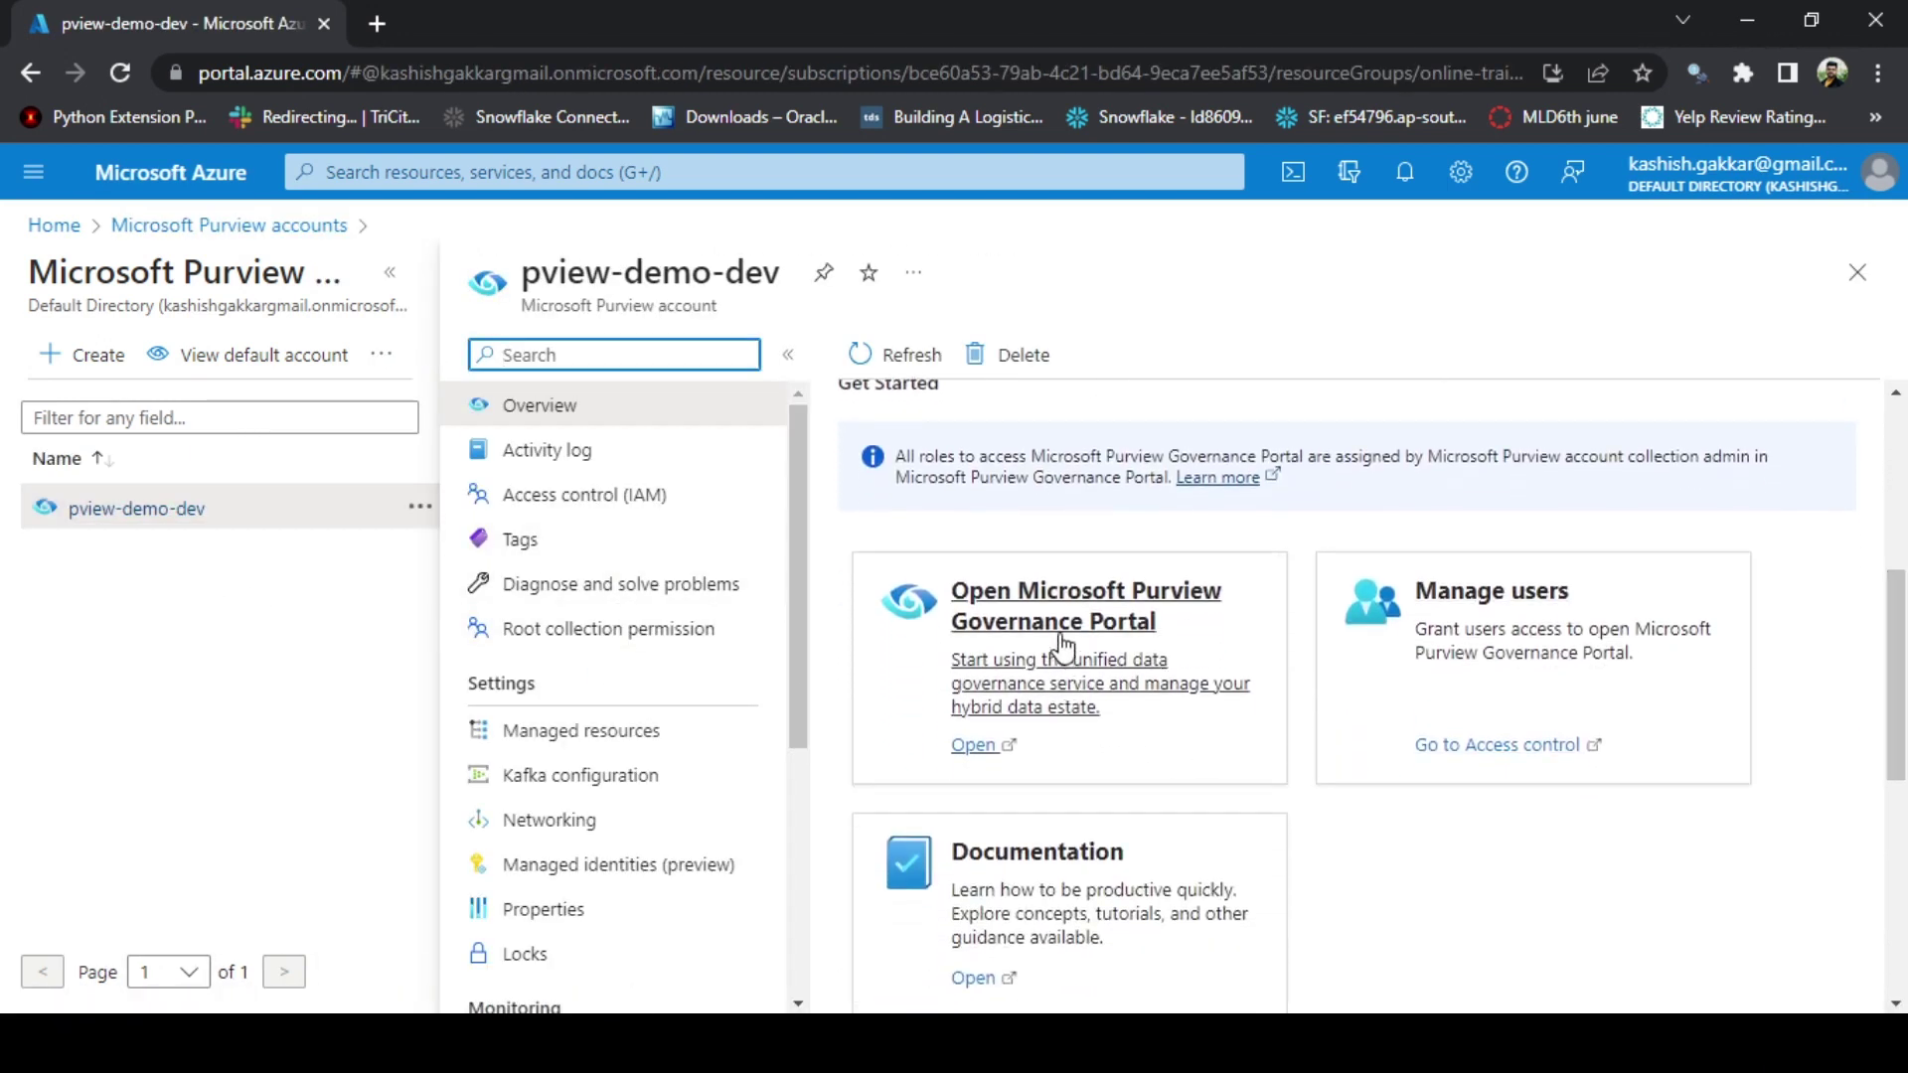
Launch the governance portal and review the home page's title, sources, assets and glossary terms counts
click(1027, 706)
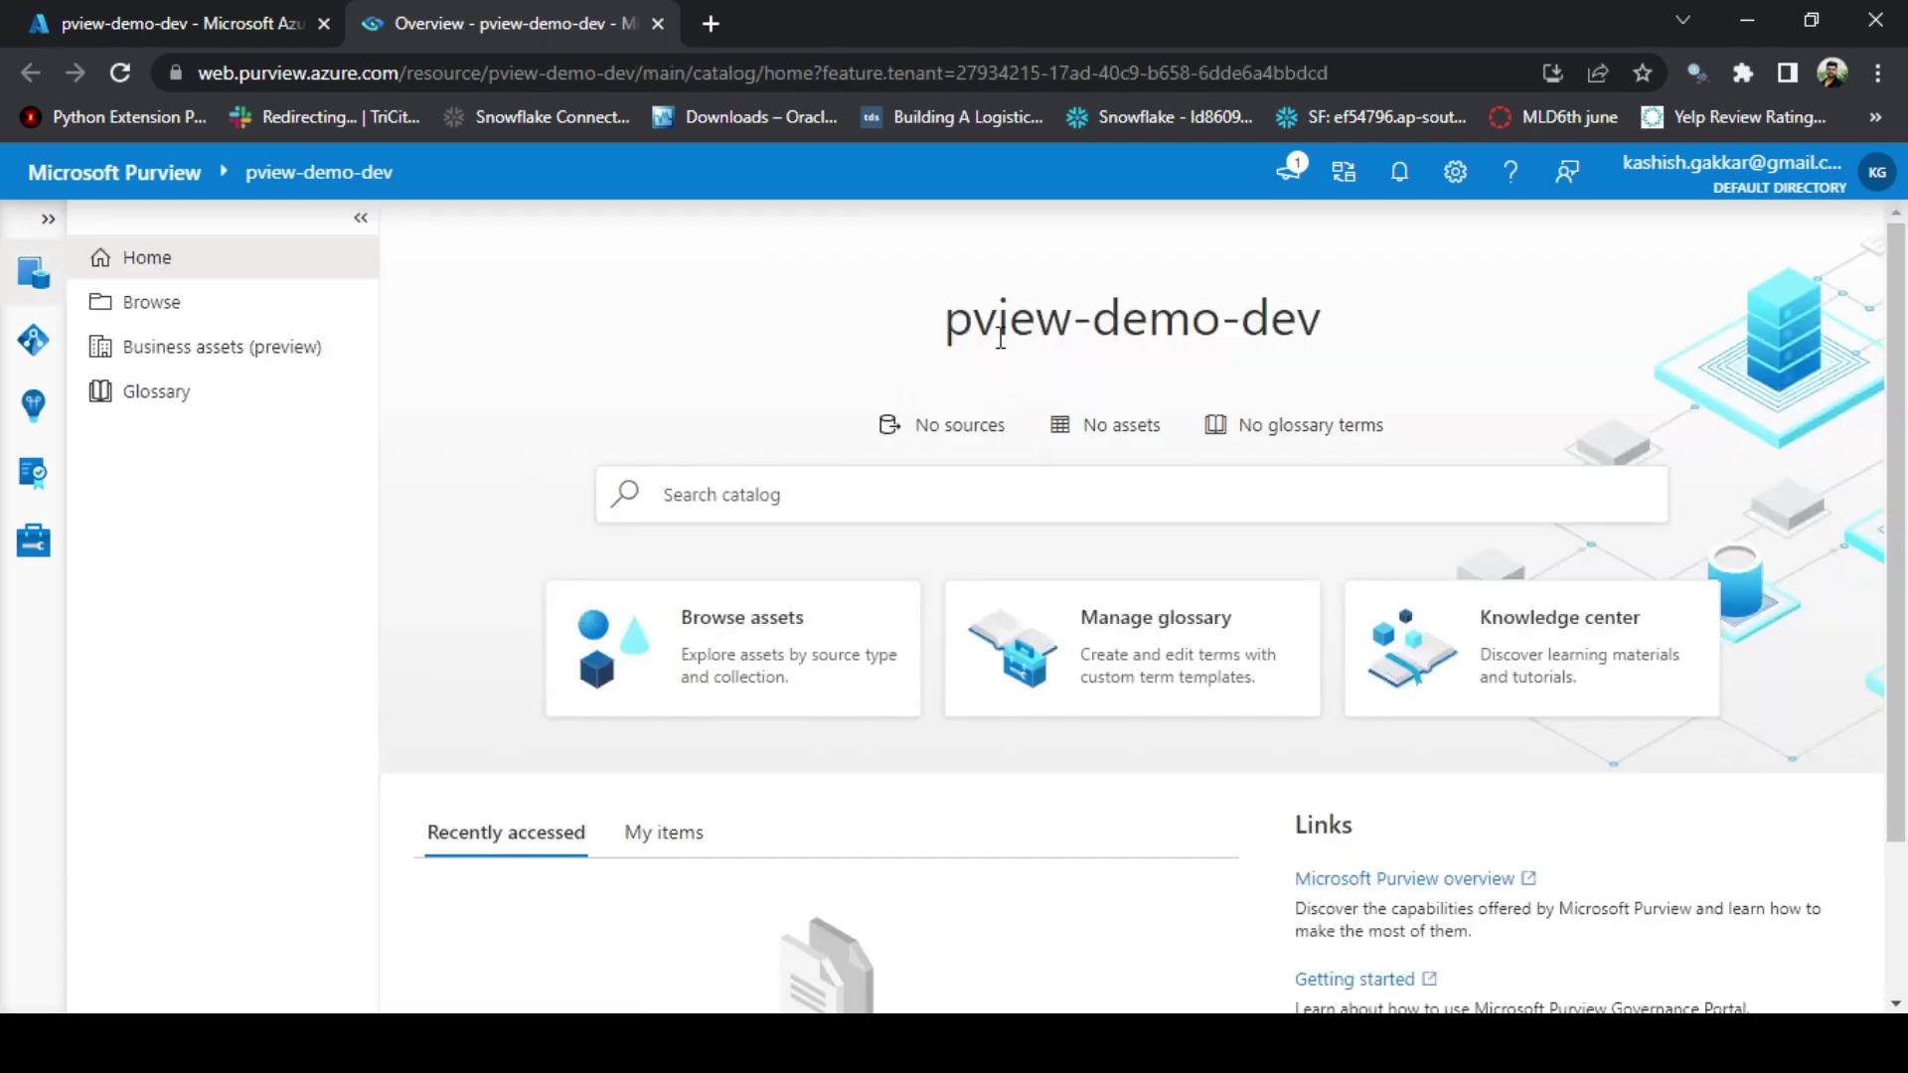
drag(946, 320, 1328, 325)
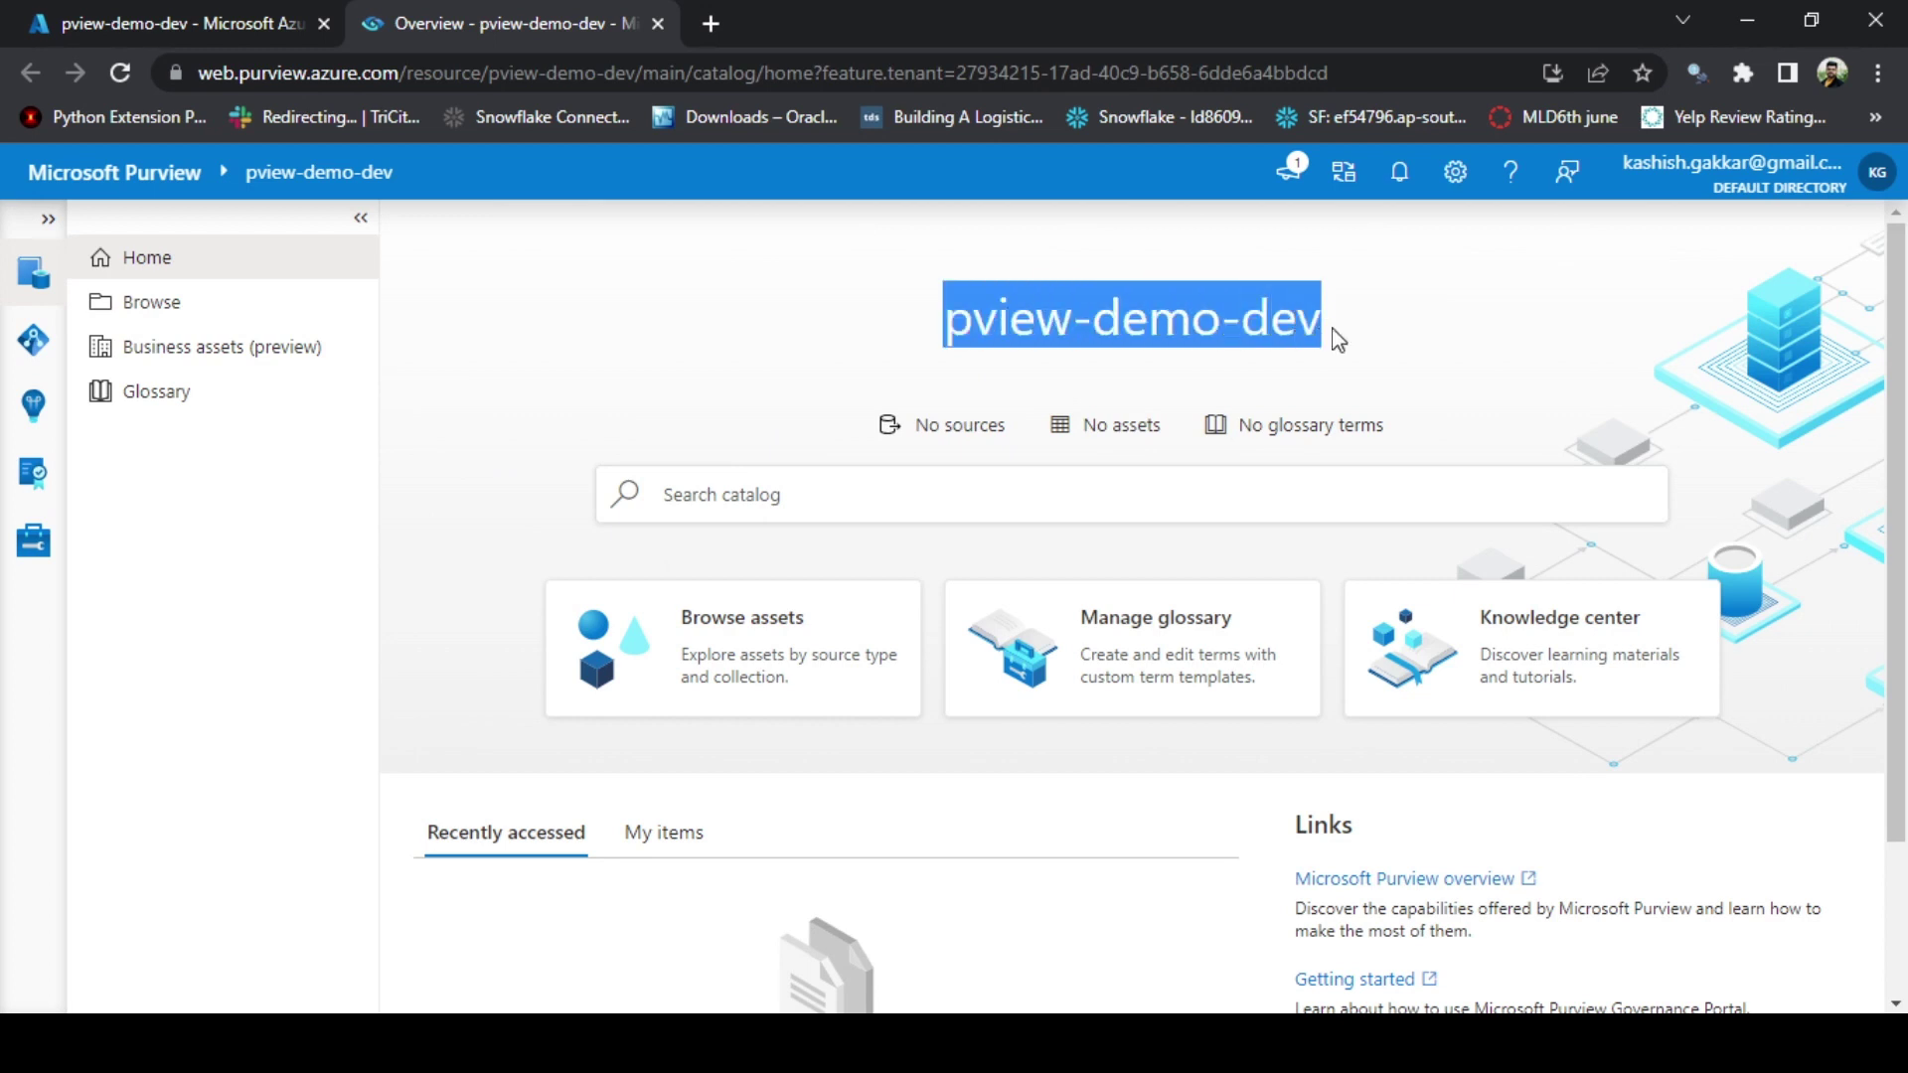
click(1337, 338)
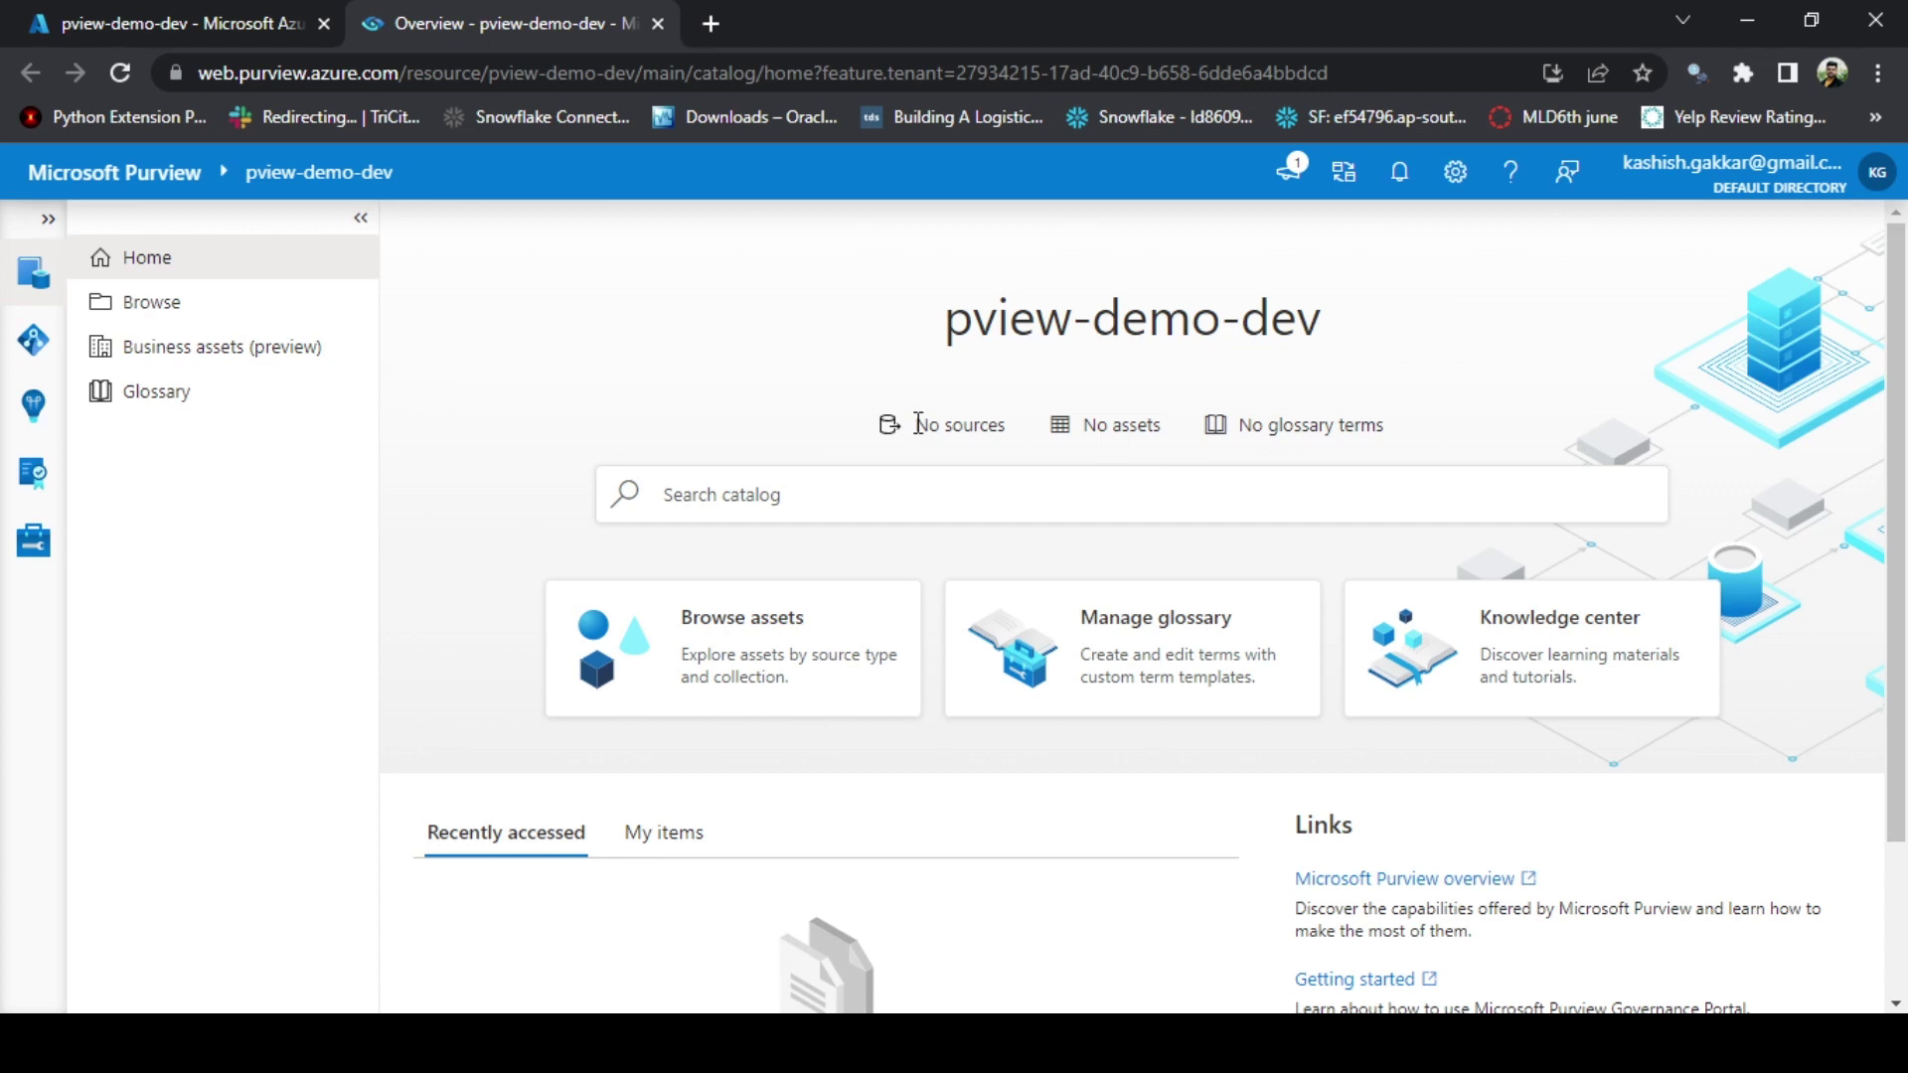
drag(918, 424, 1008, 430)
click(1010, 434)
drag(1079, 437, 1141, 417)
click(1143, 418)
drag(1308, 426, 1346, 428)
Try the catalog search, then browse assets by collection to see the root collection
click(975, 492)
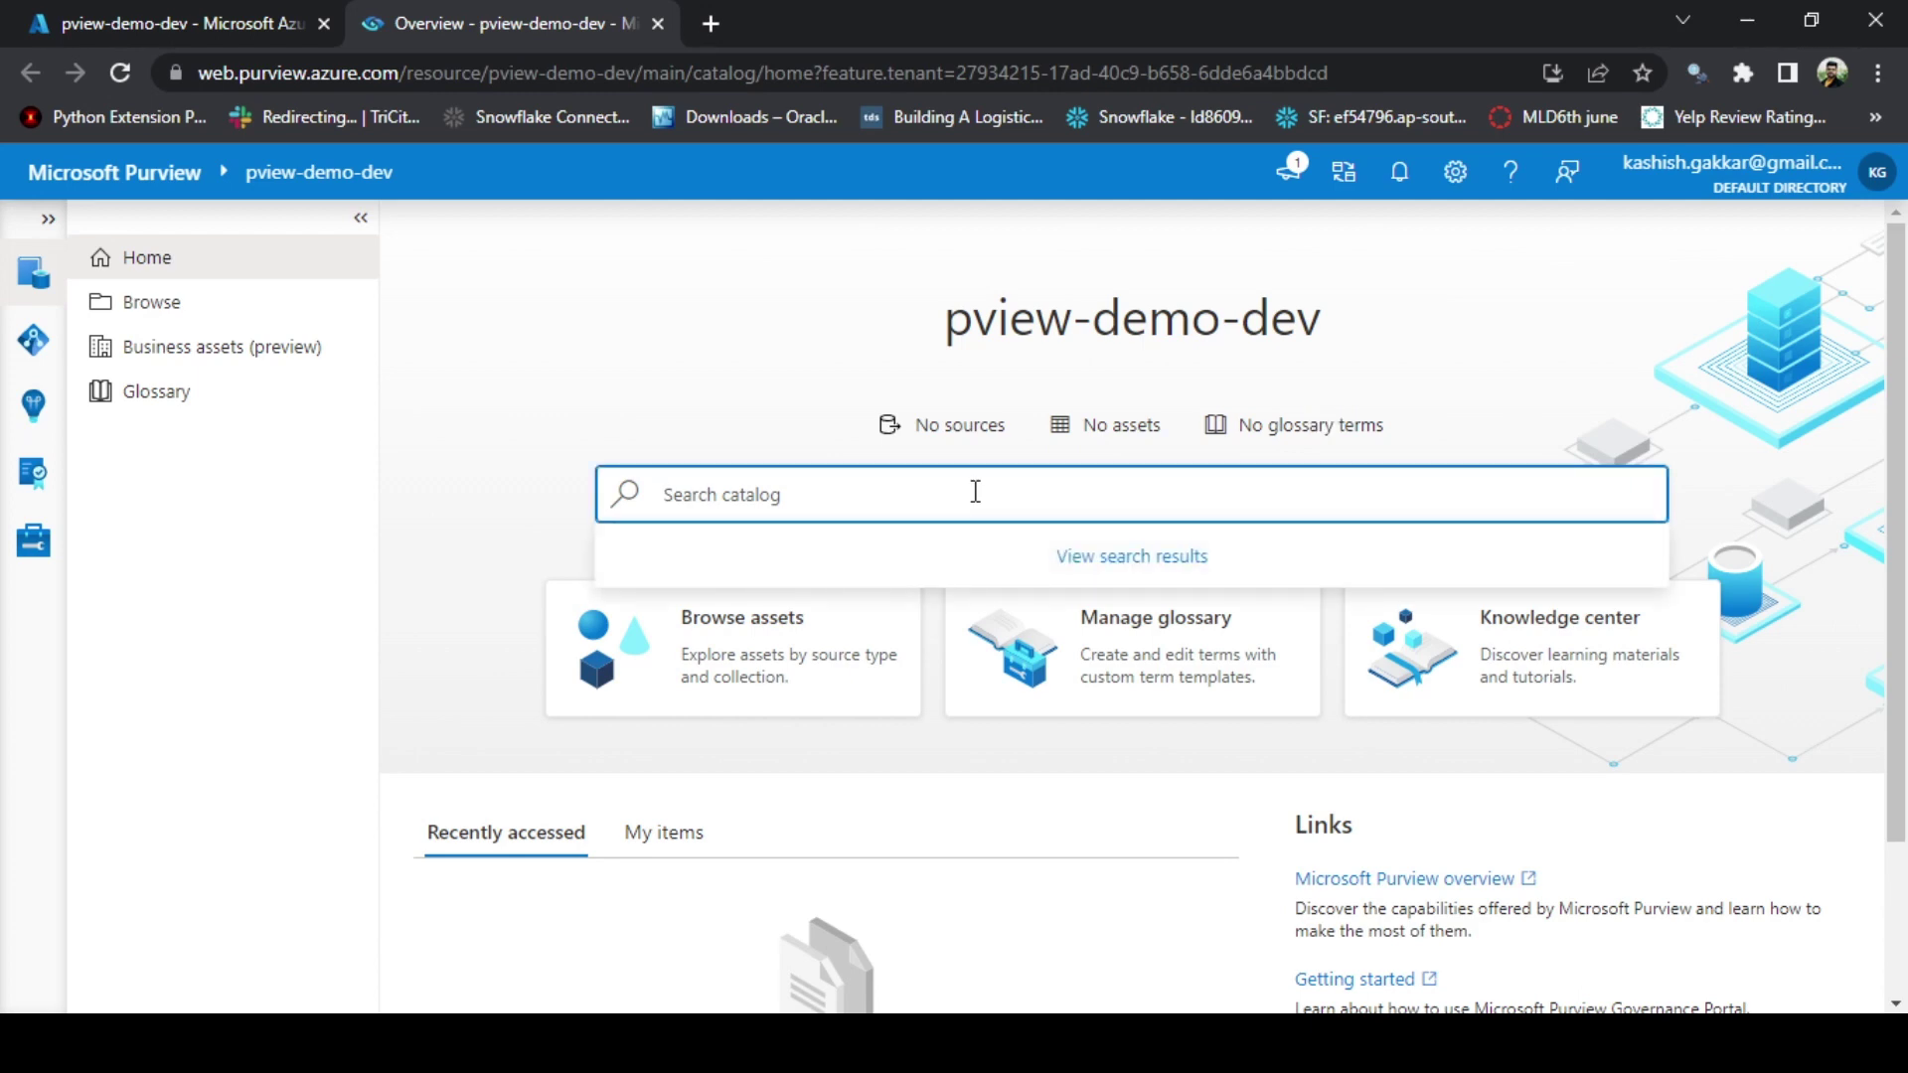
click(479, 561)
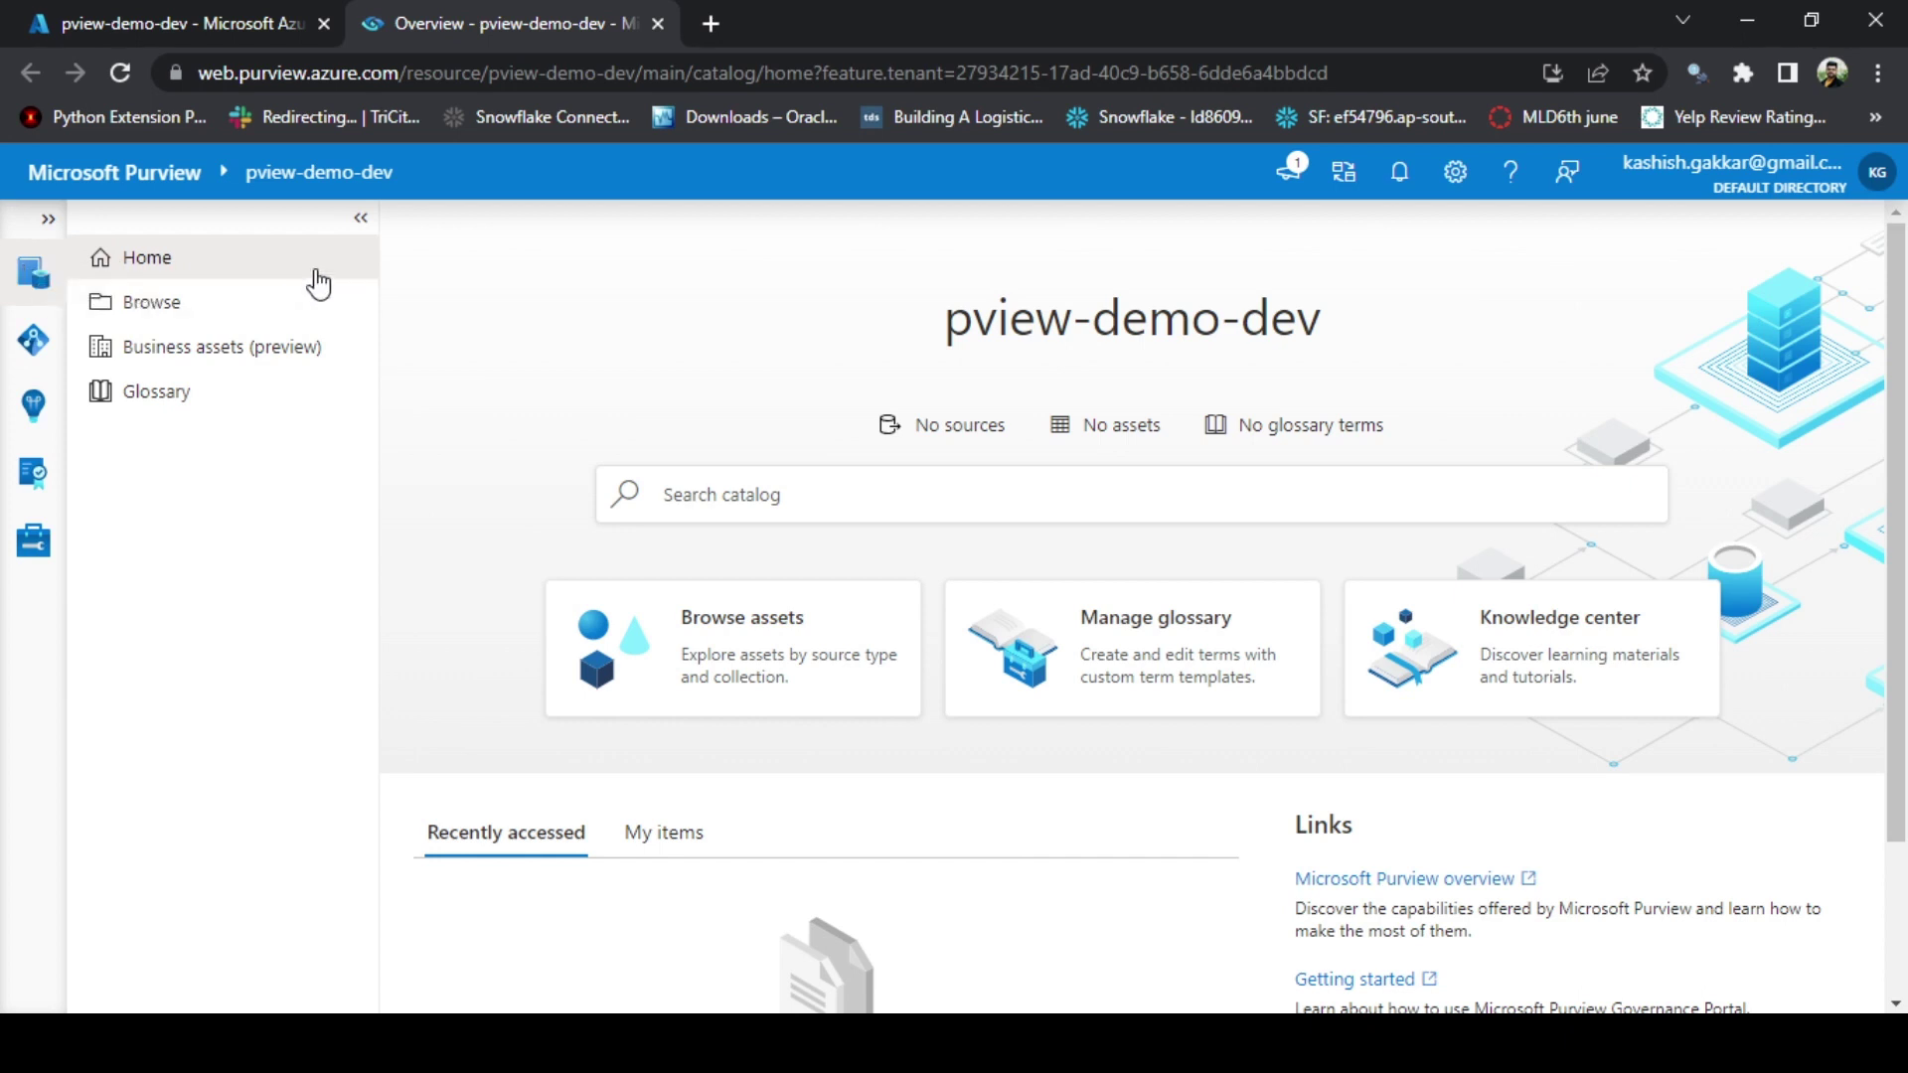
click(218, 303)
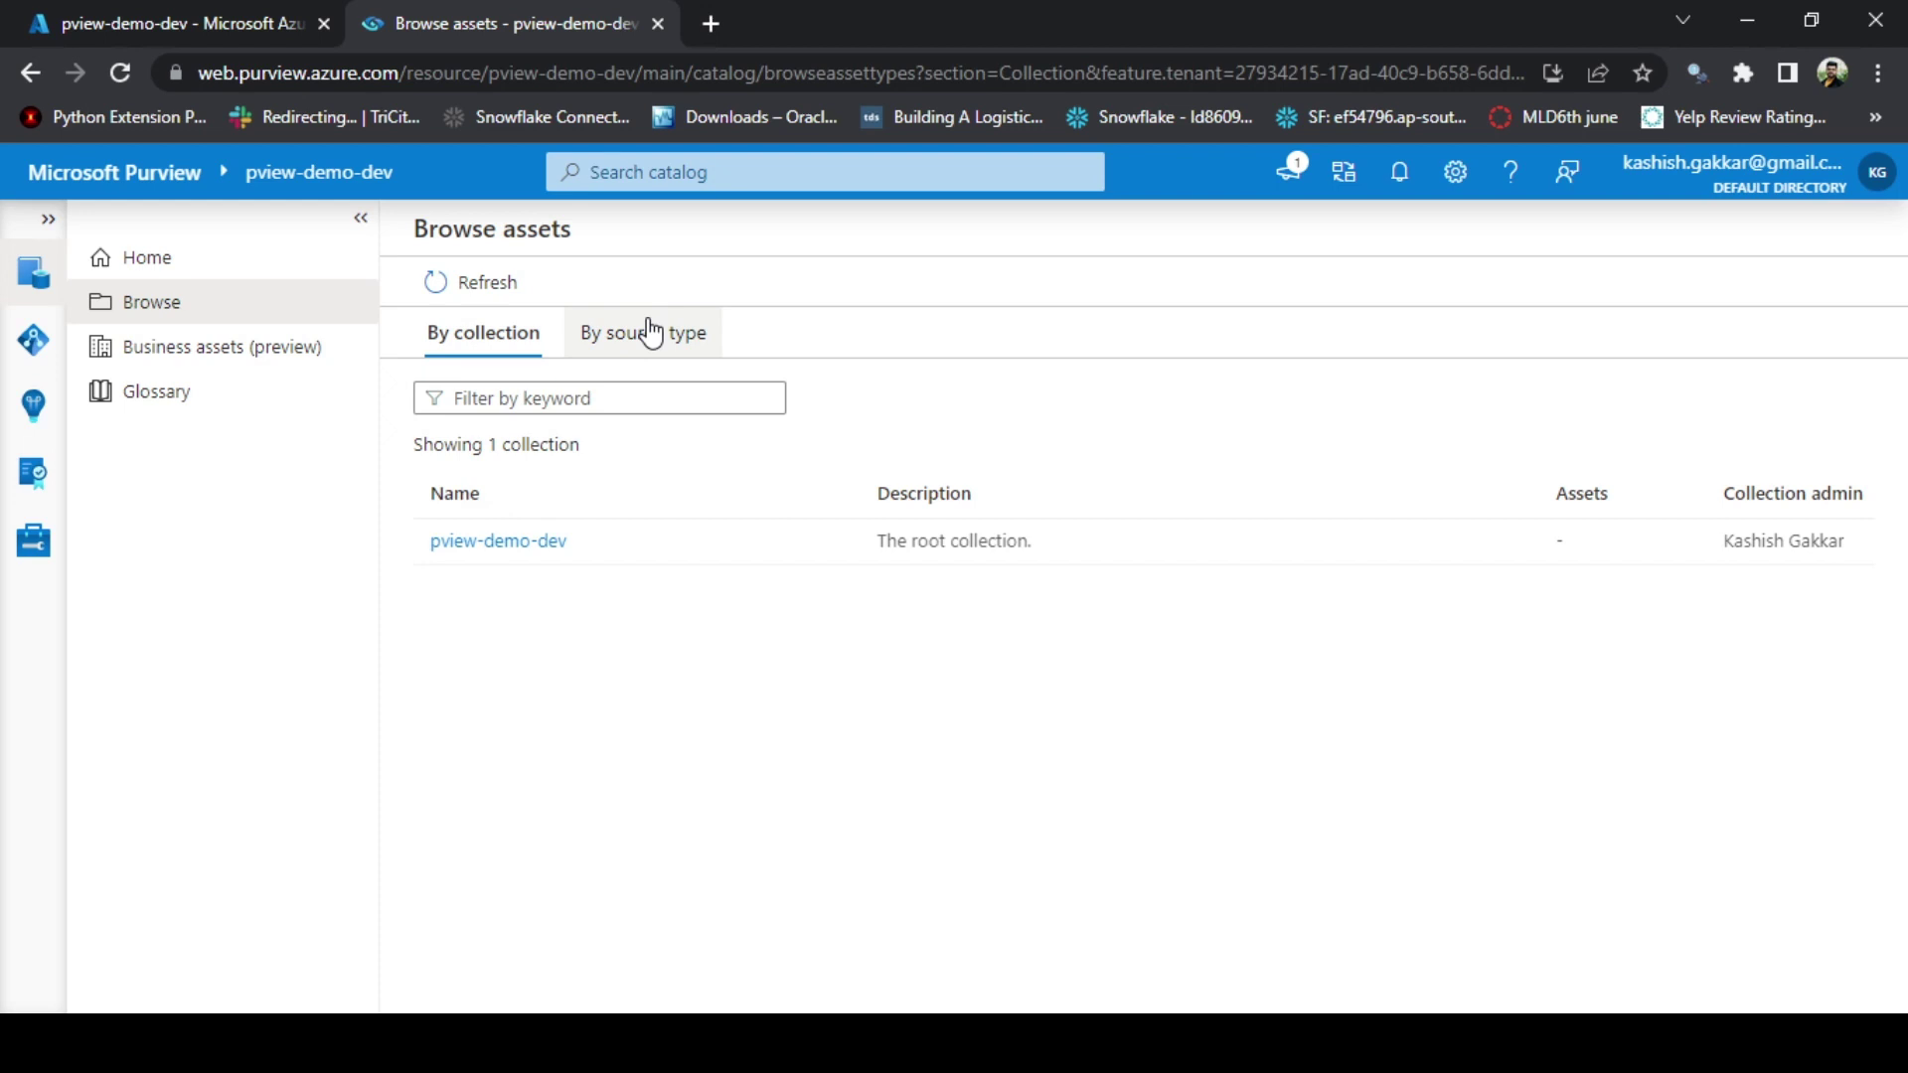
Look over the Business assets (preview) list, then view the empty Business glossary
click(217, 348)
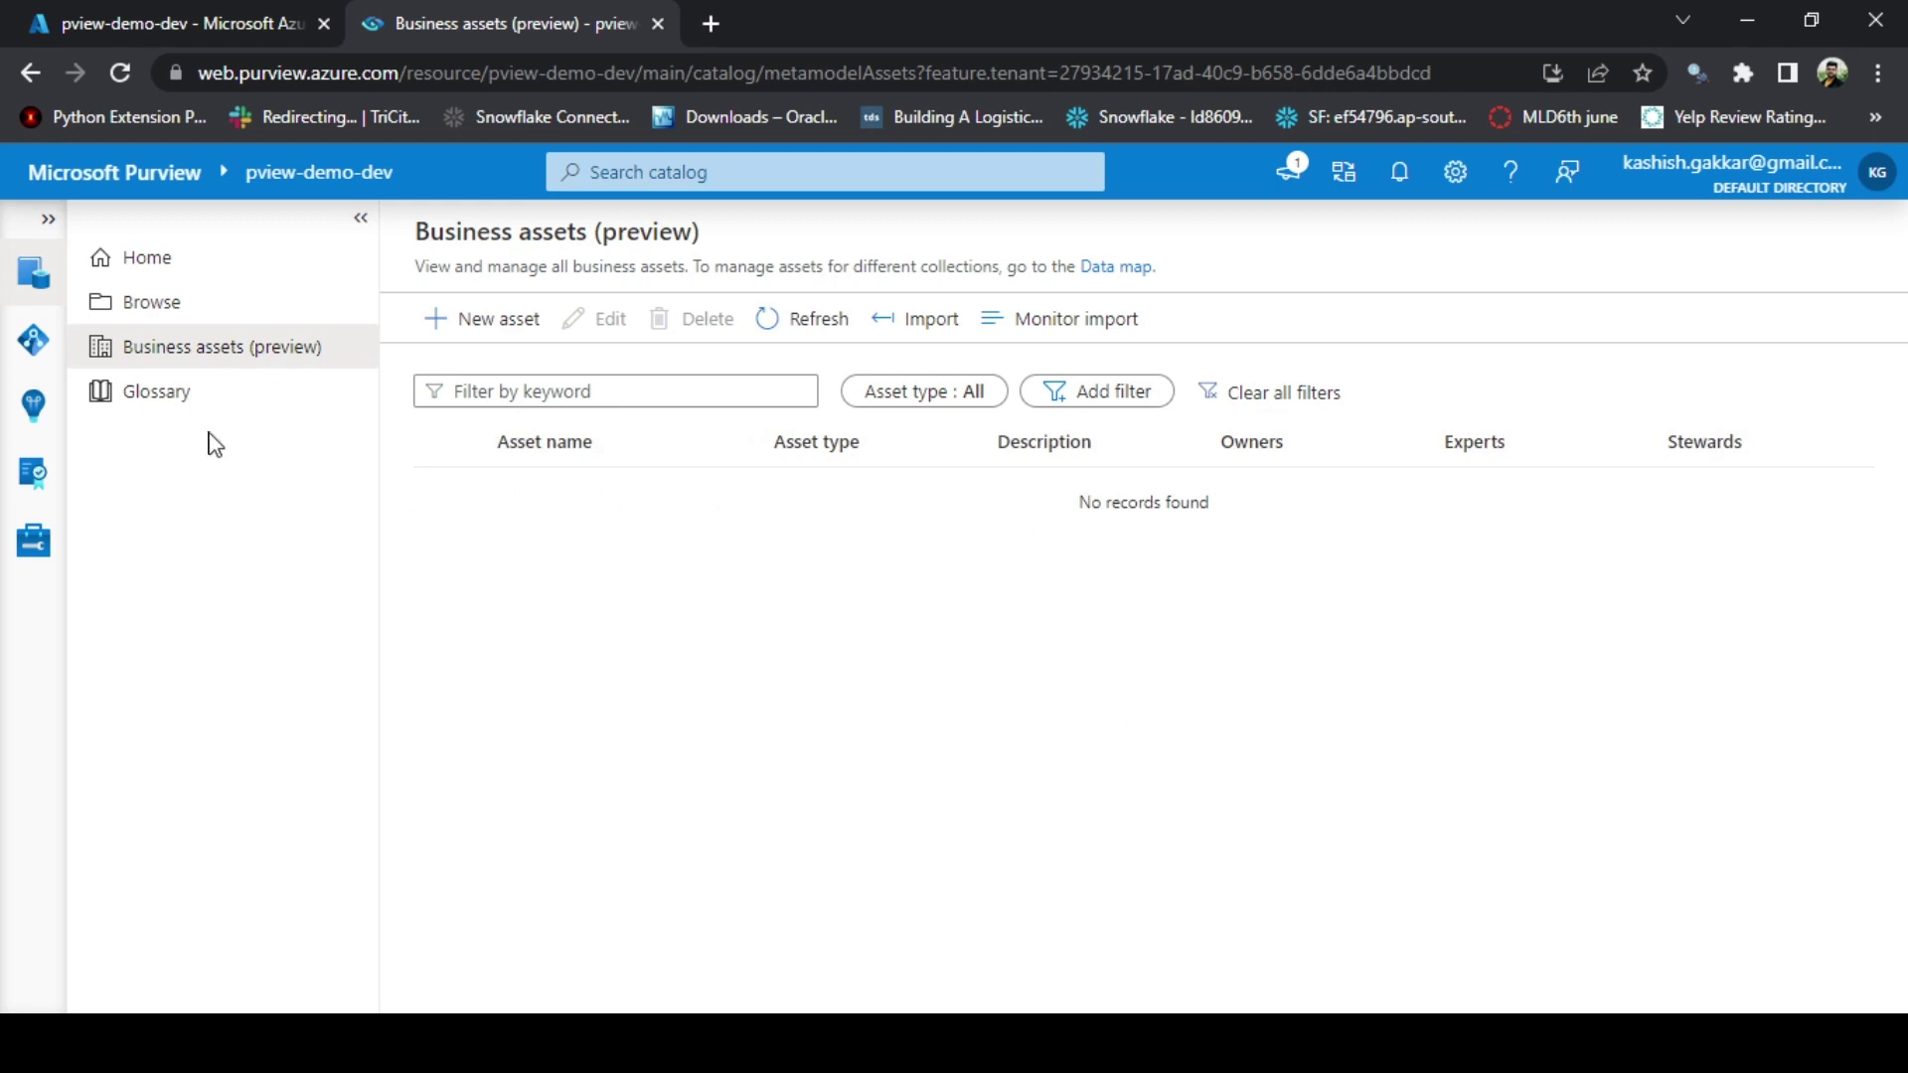
click(217, 396)
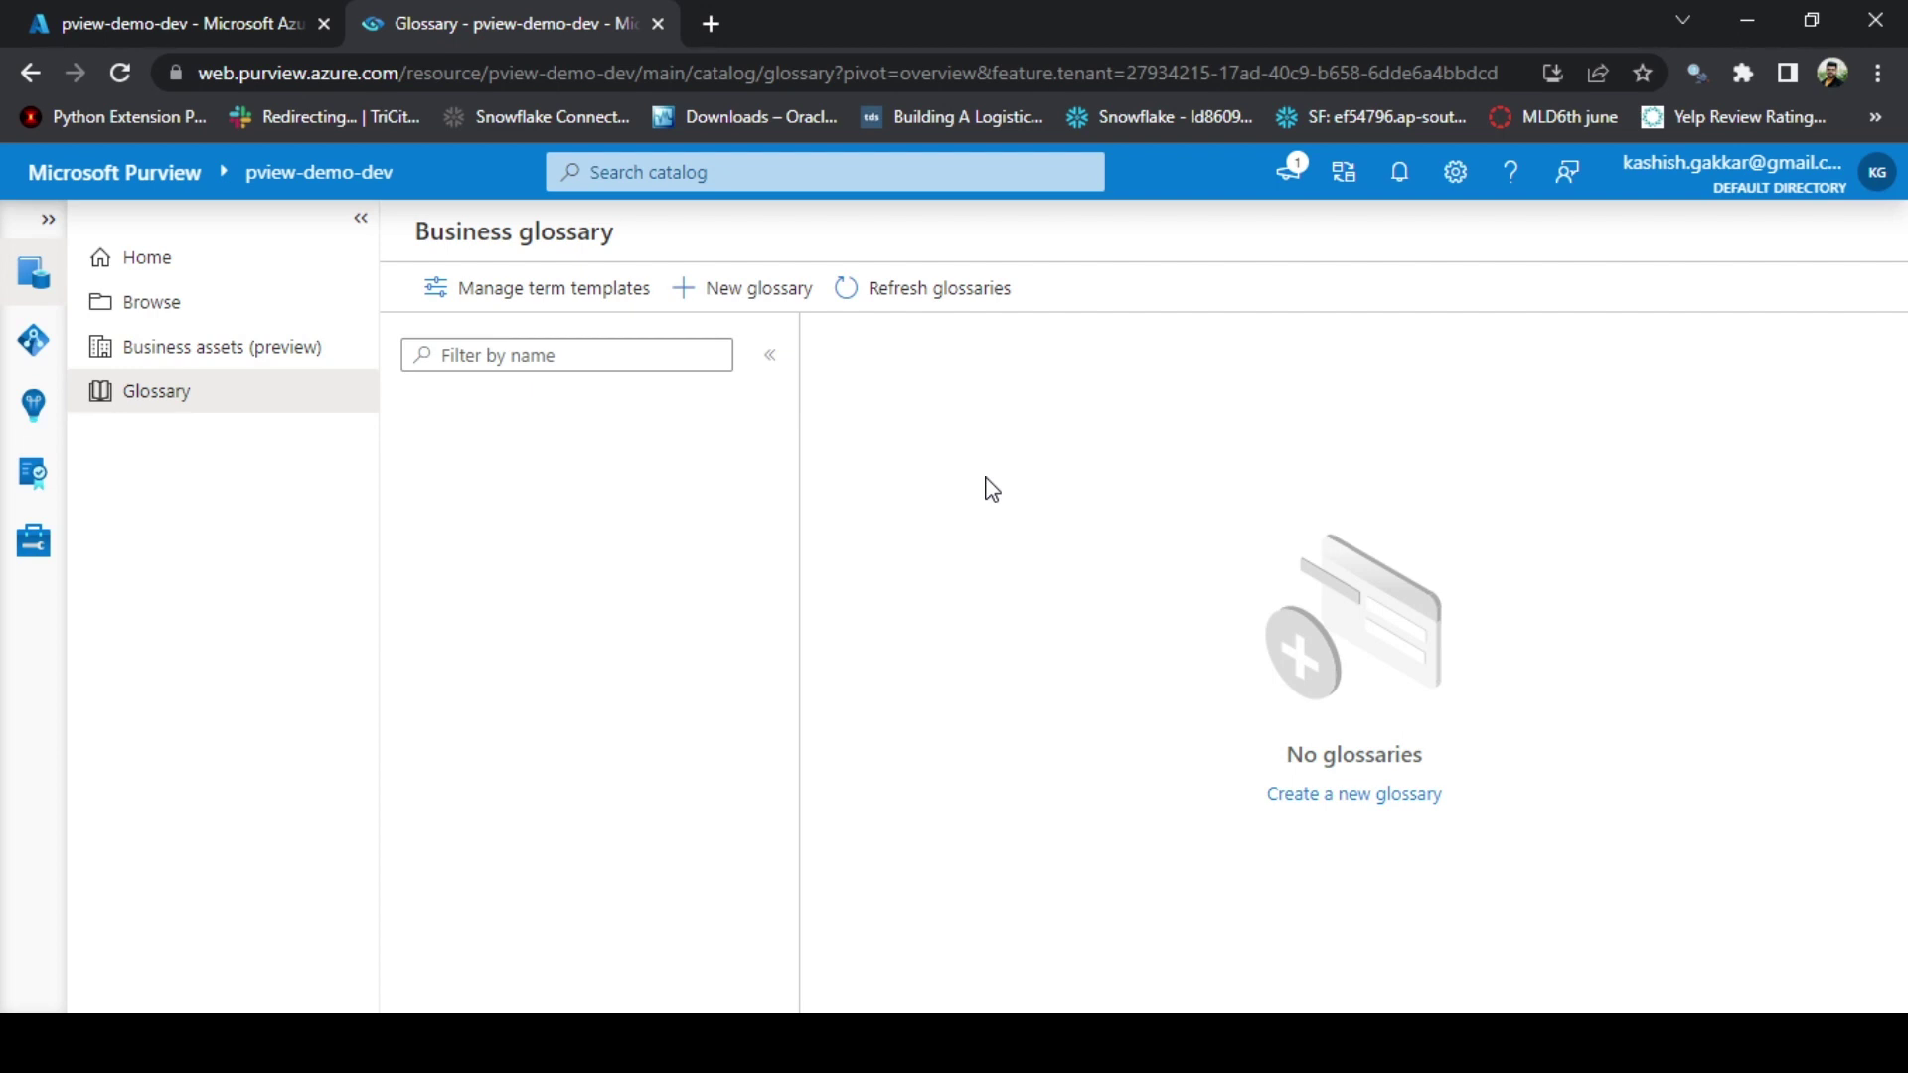
Show Data sources in Map view and reposition the pview-demo-dev root collection on the canvas
click(31, 342)
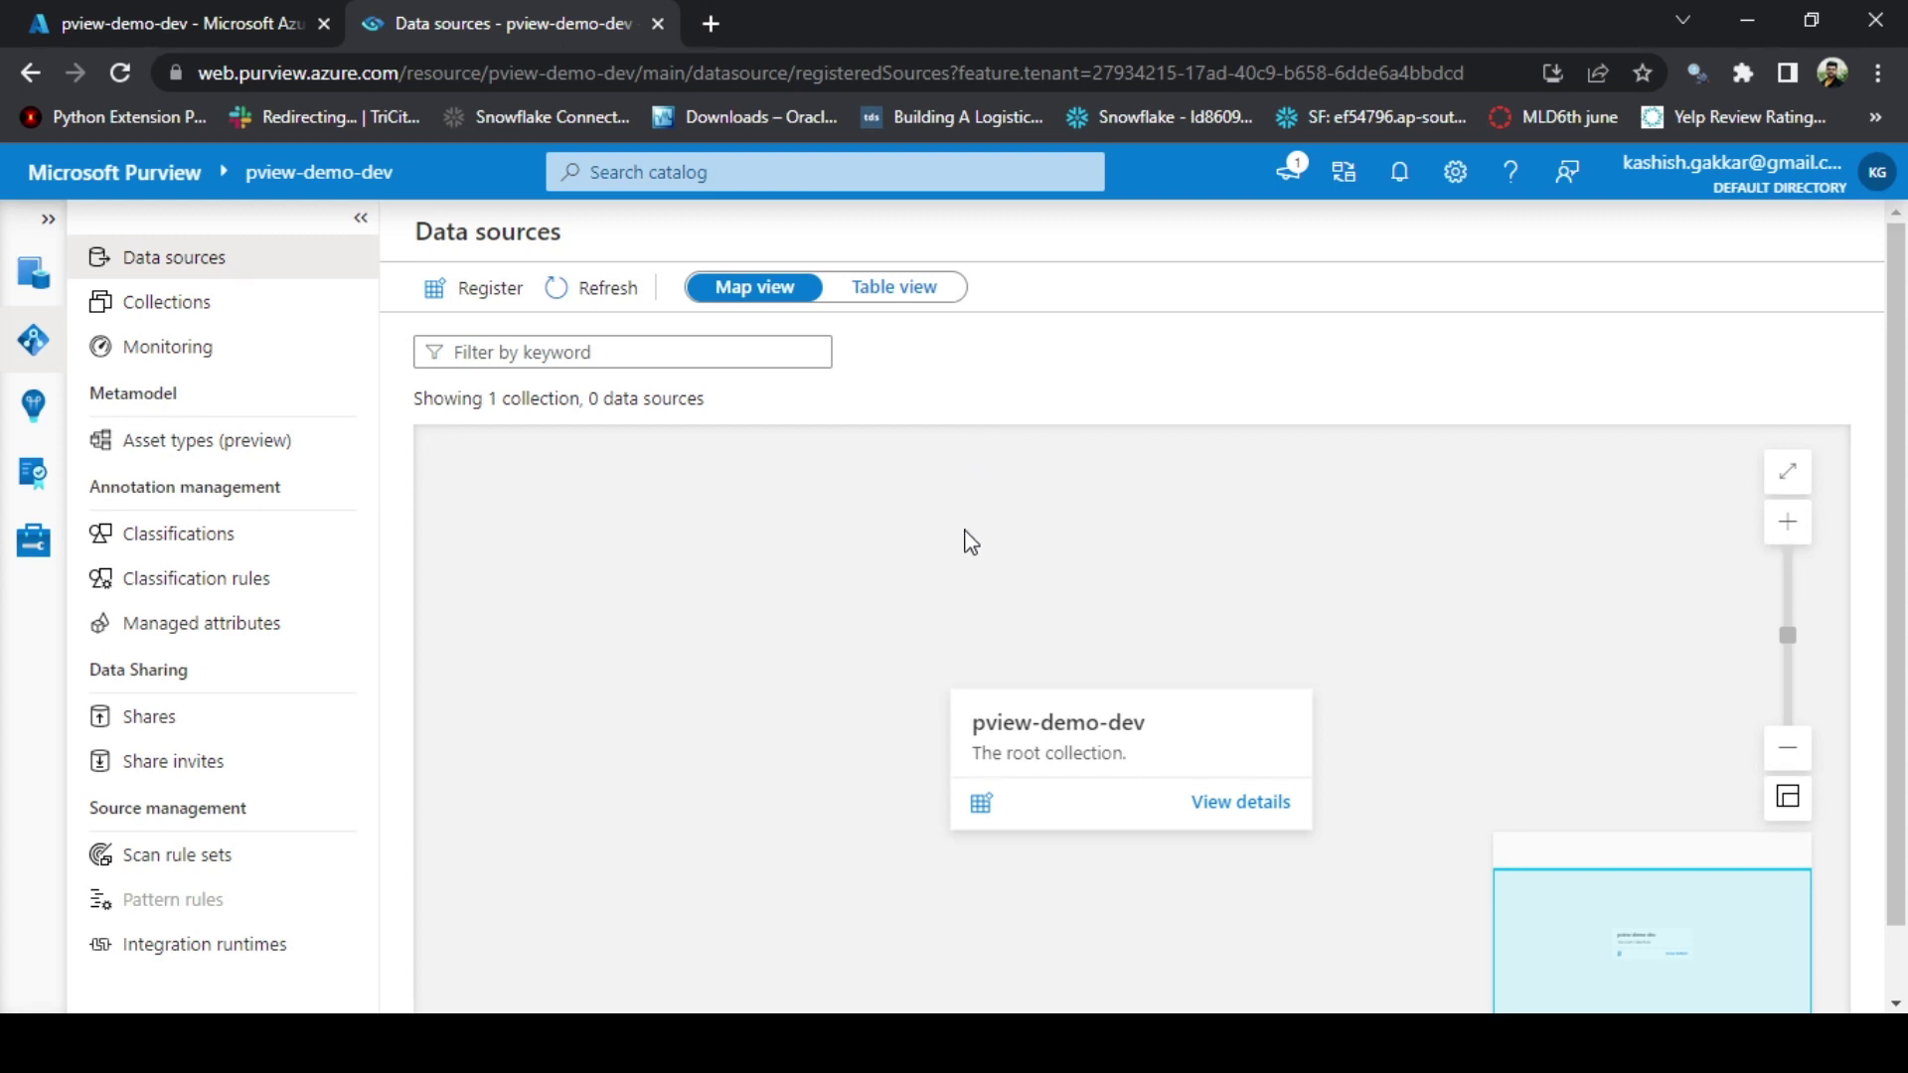
drag(830, 622, 856, 593)
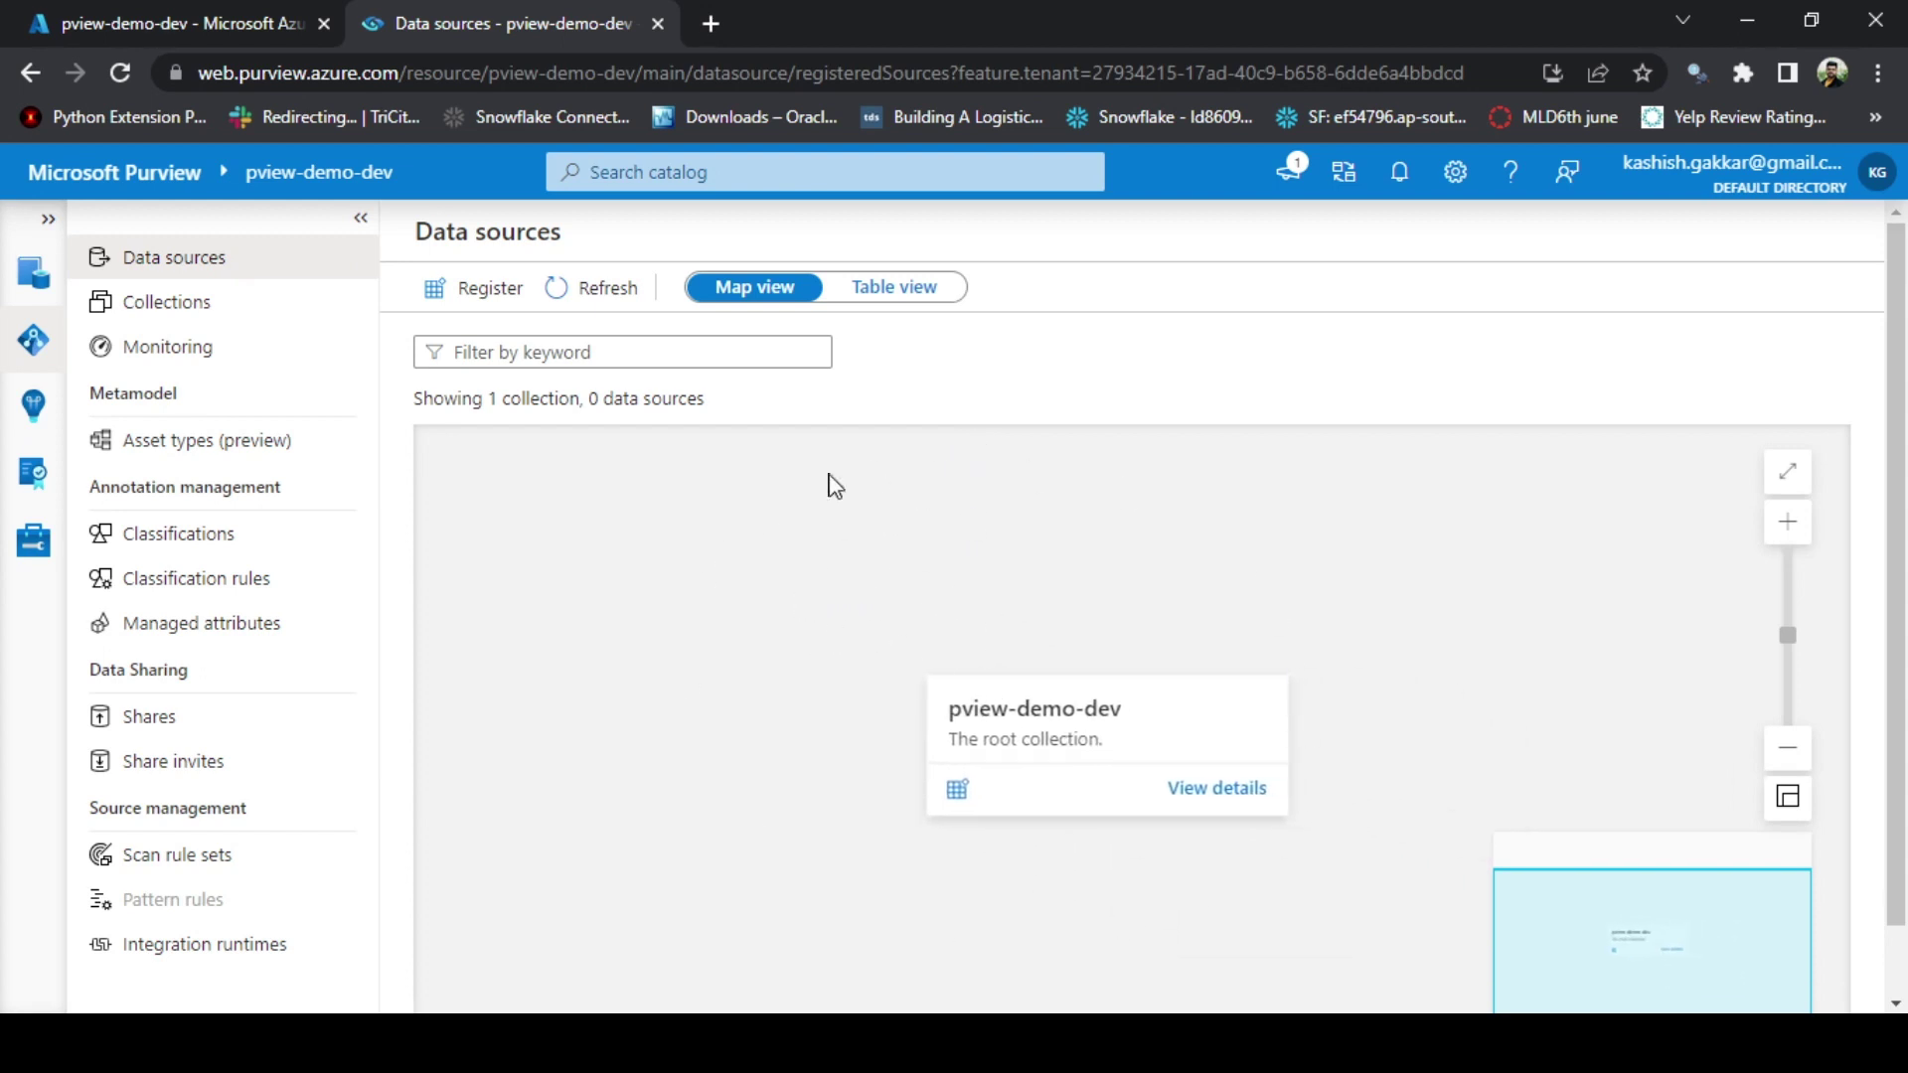
drag(1893, 514, 1903, 565)
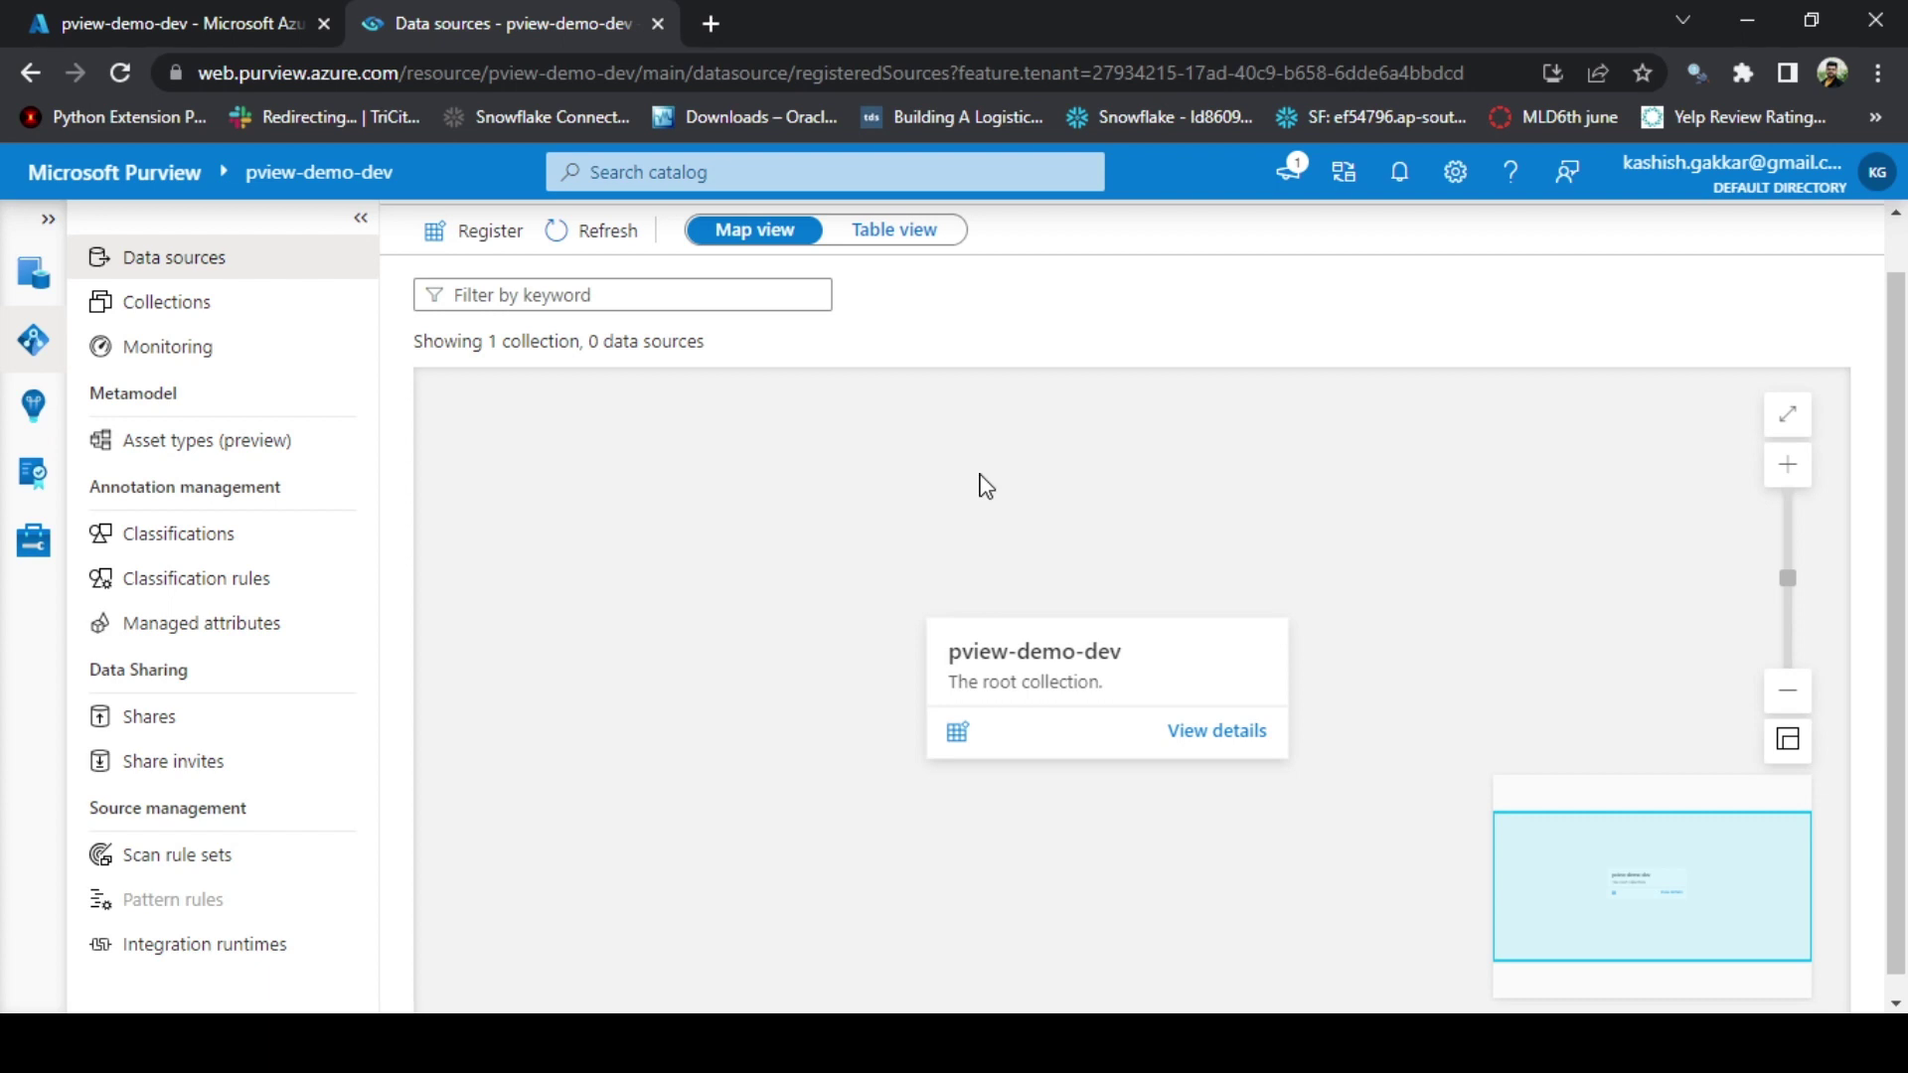
click(1214, 733)
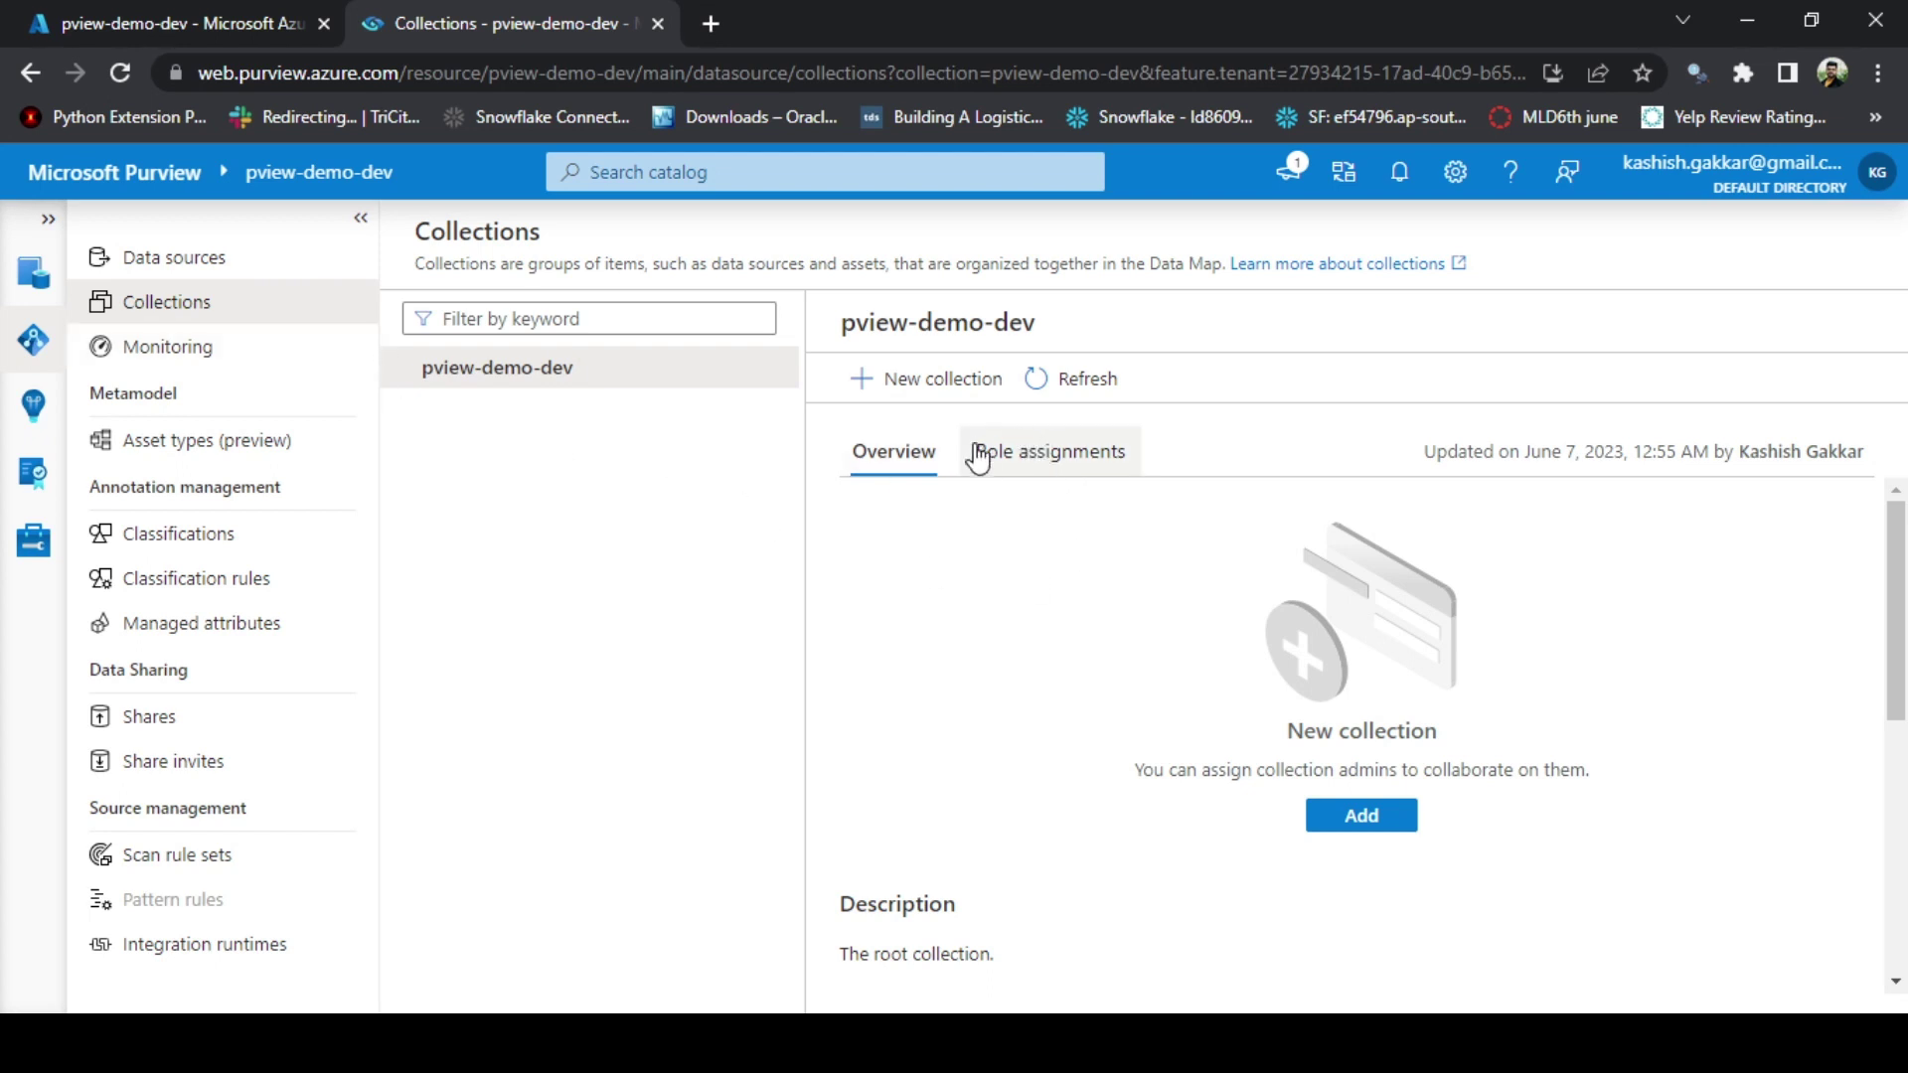
click(198, 262)
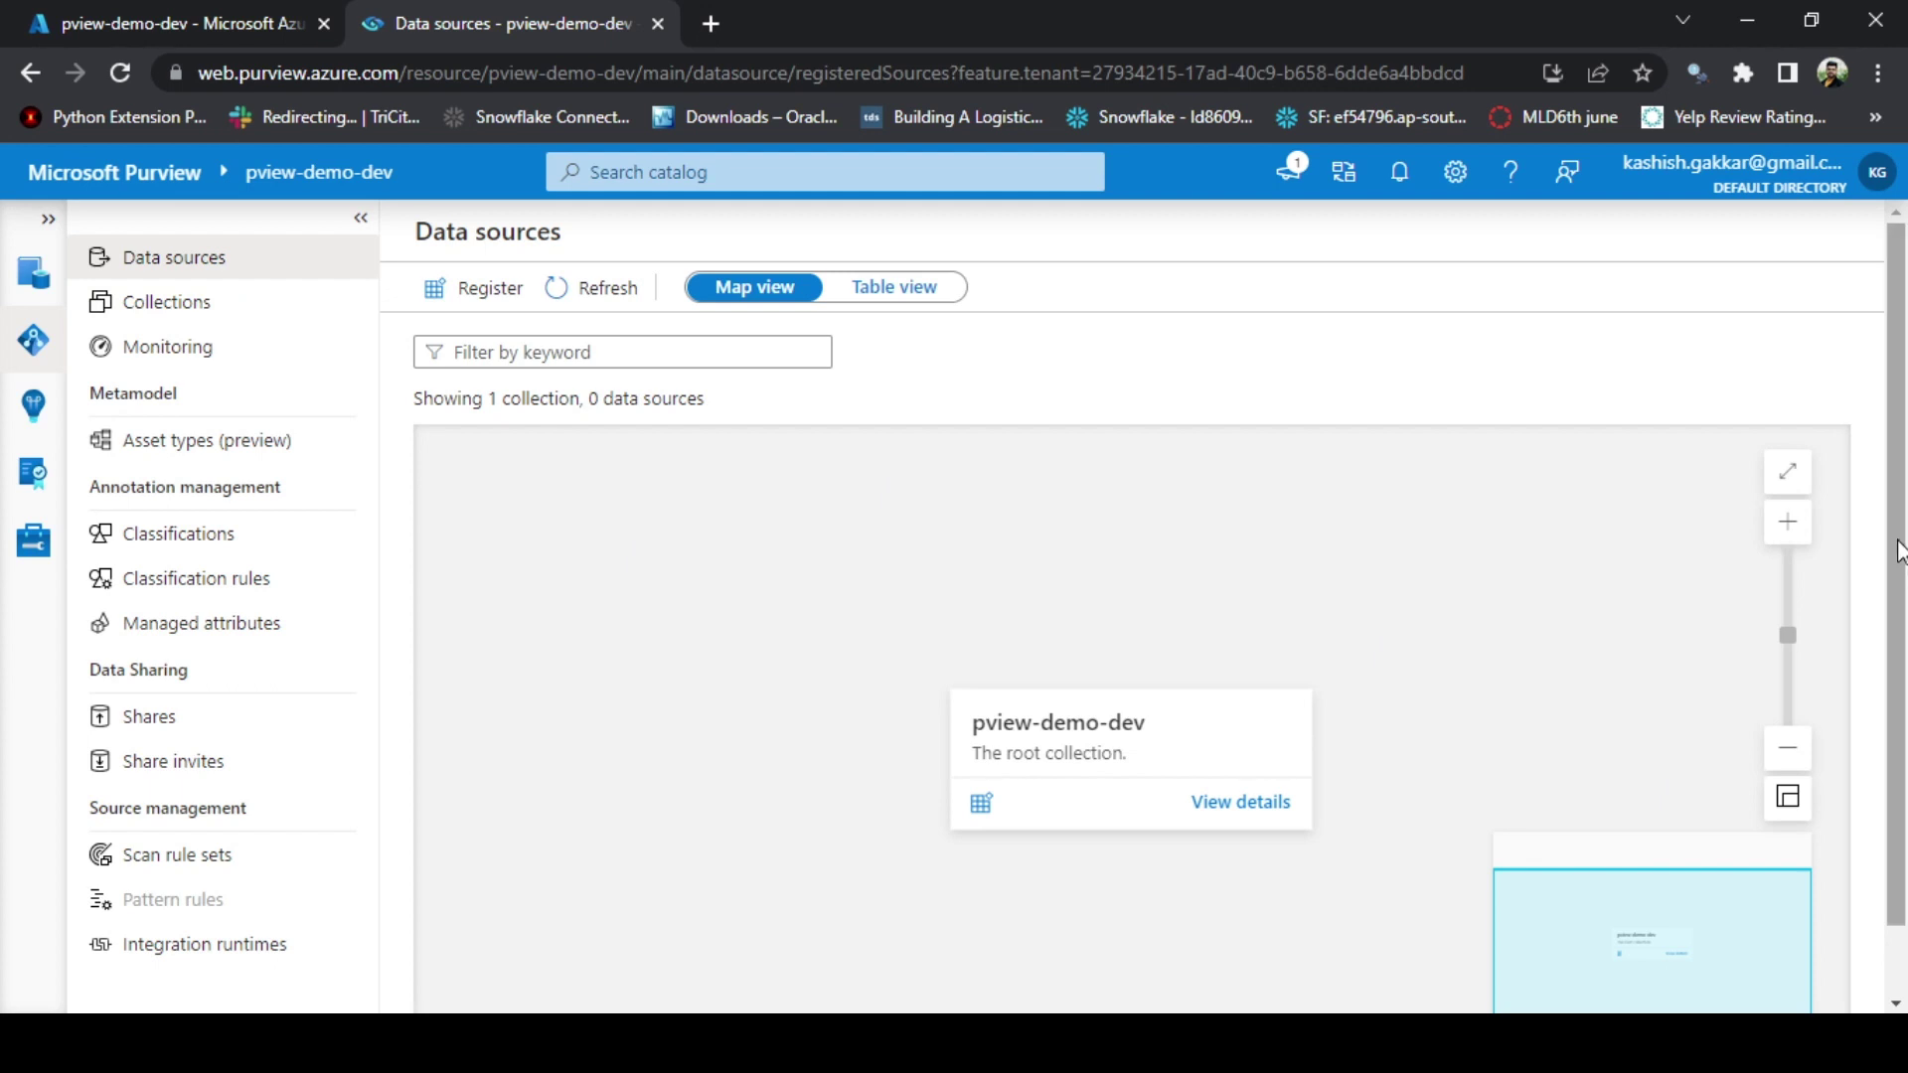
scroll(1898, 551, down, 1)
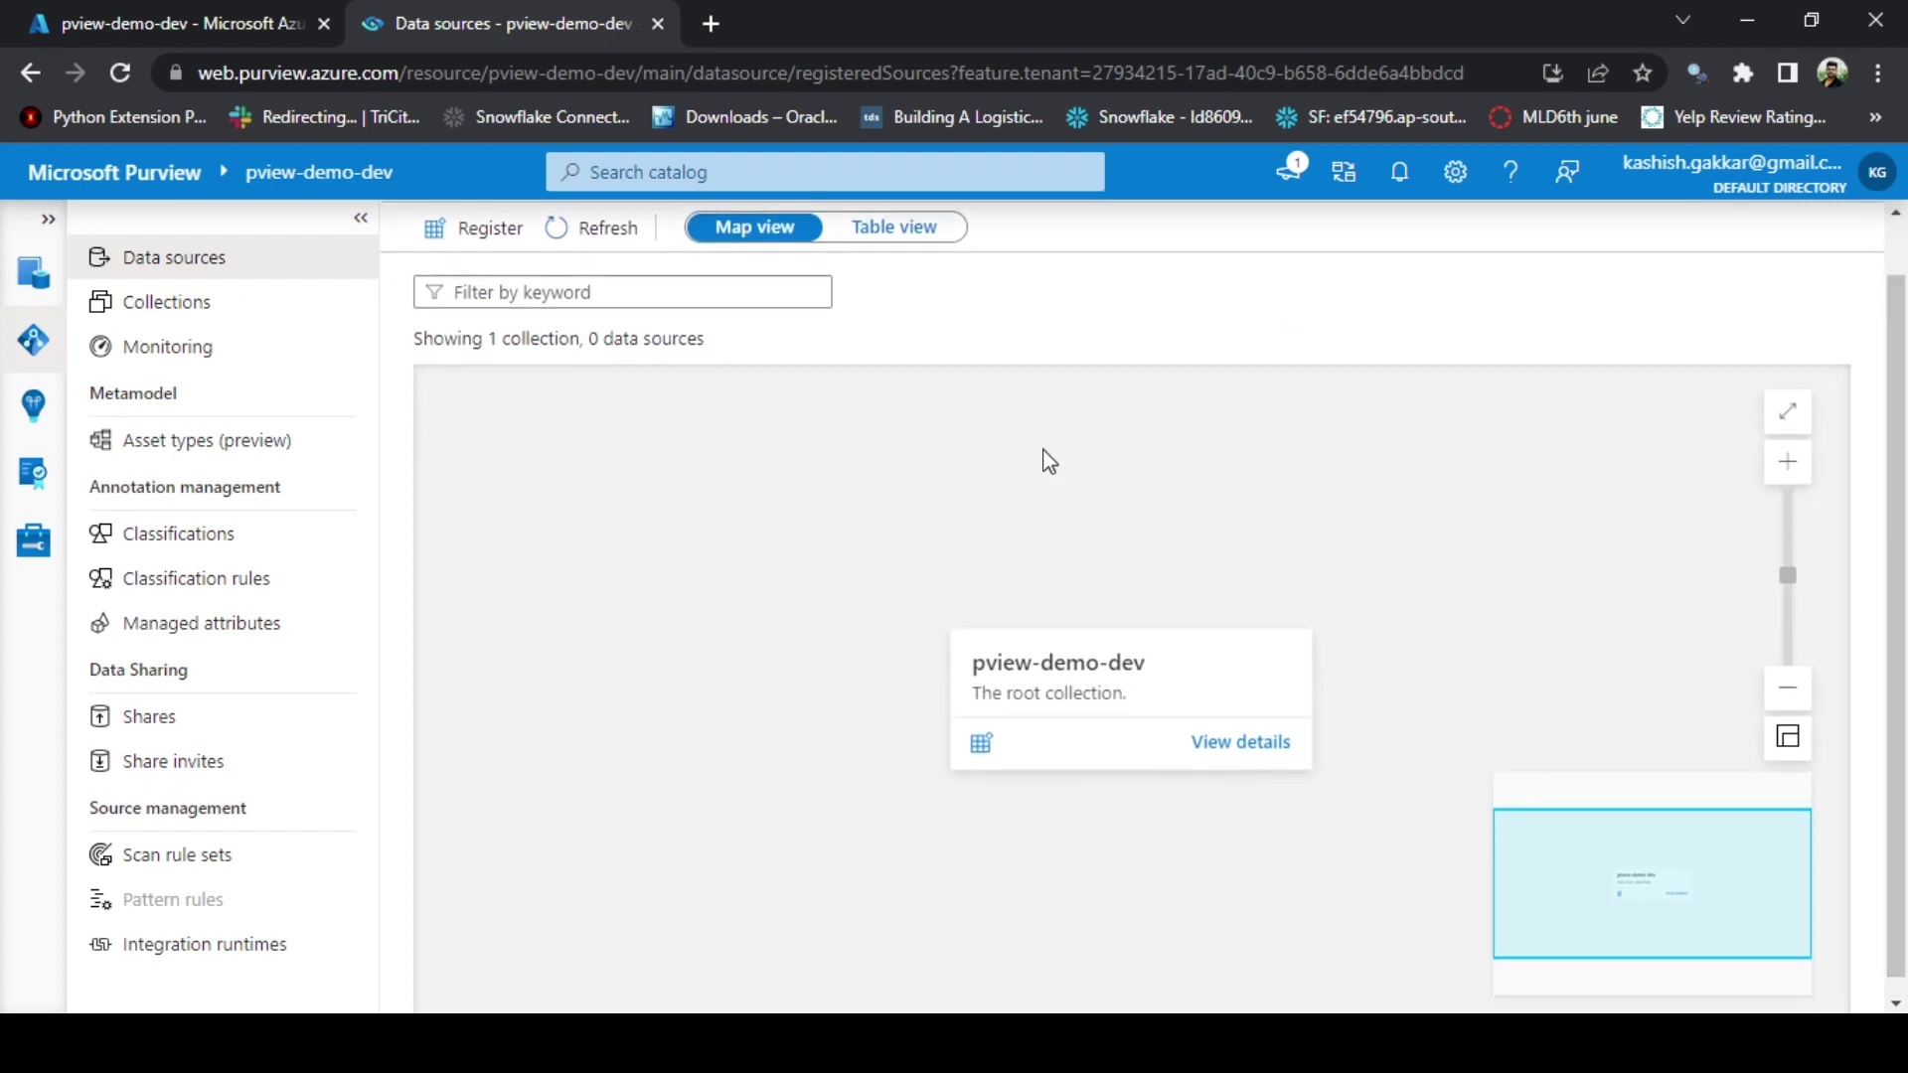
click(193, 314)
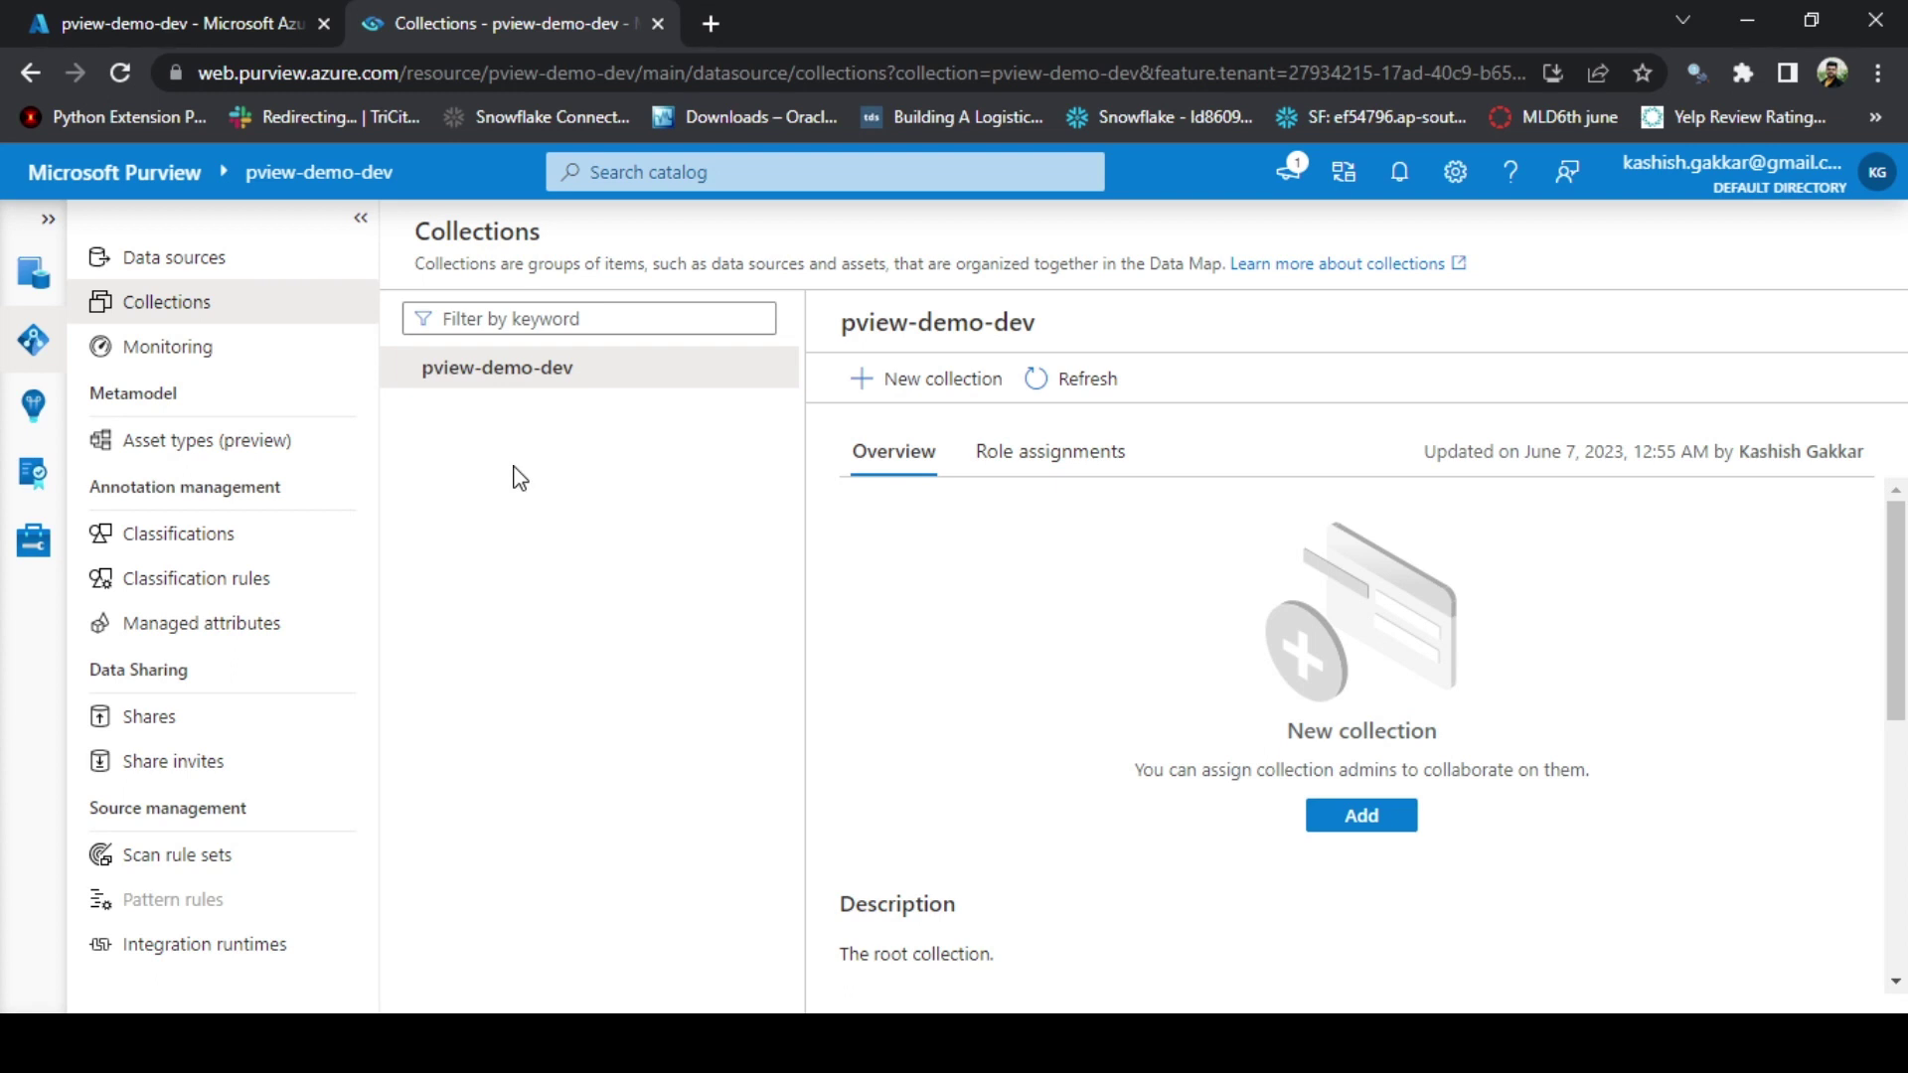
click(214, 348)
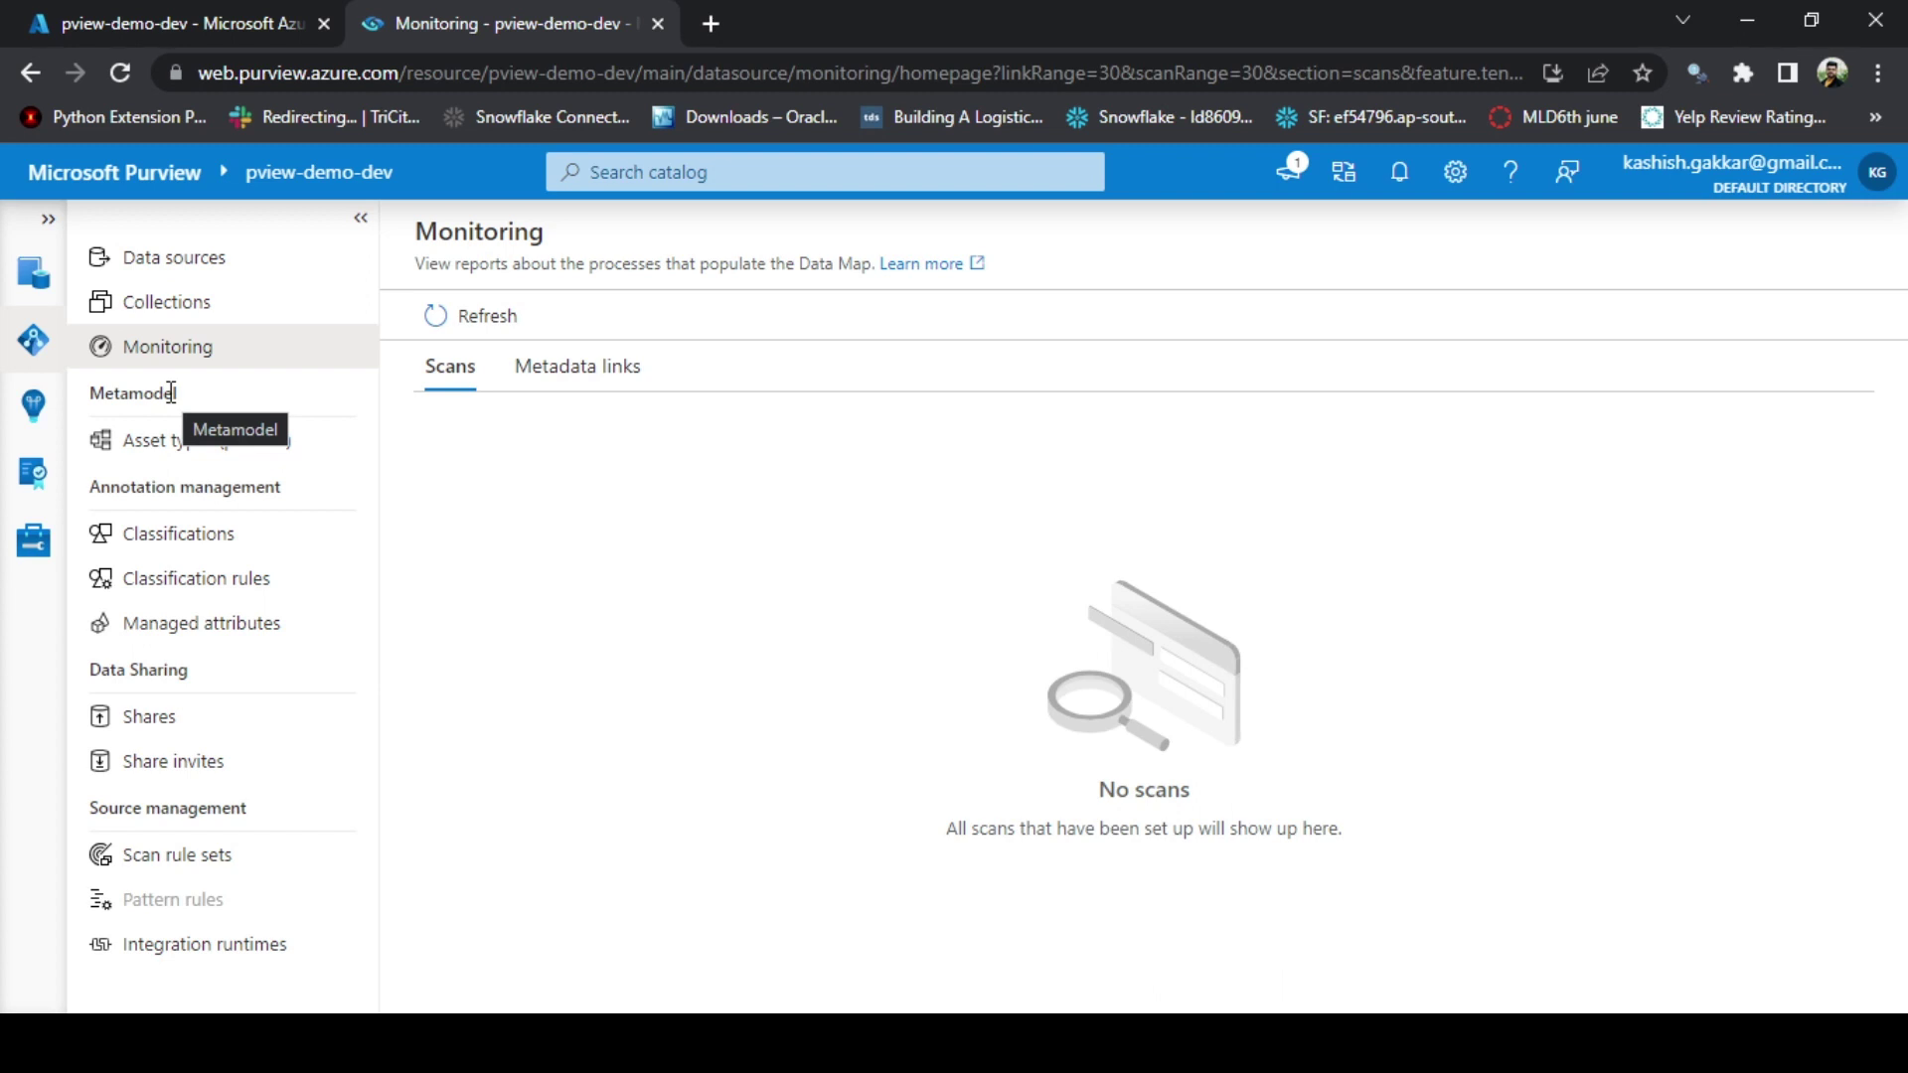
Show the Asset types (preview) metamodel and scroll through its Components list
click(219, 440)
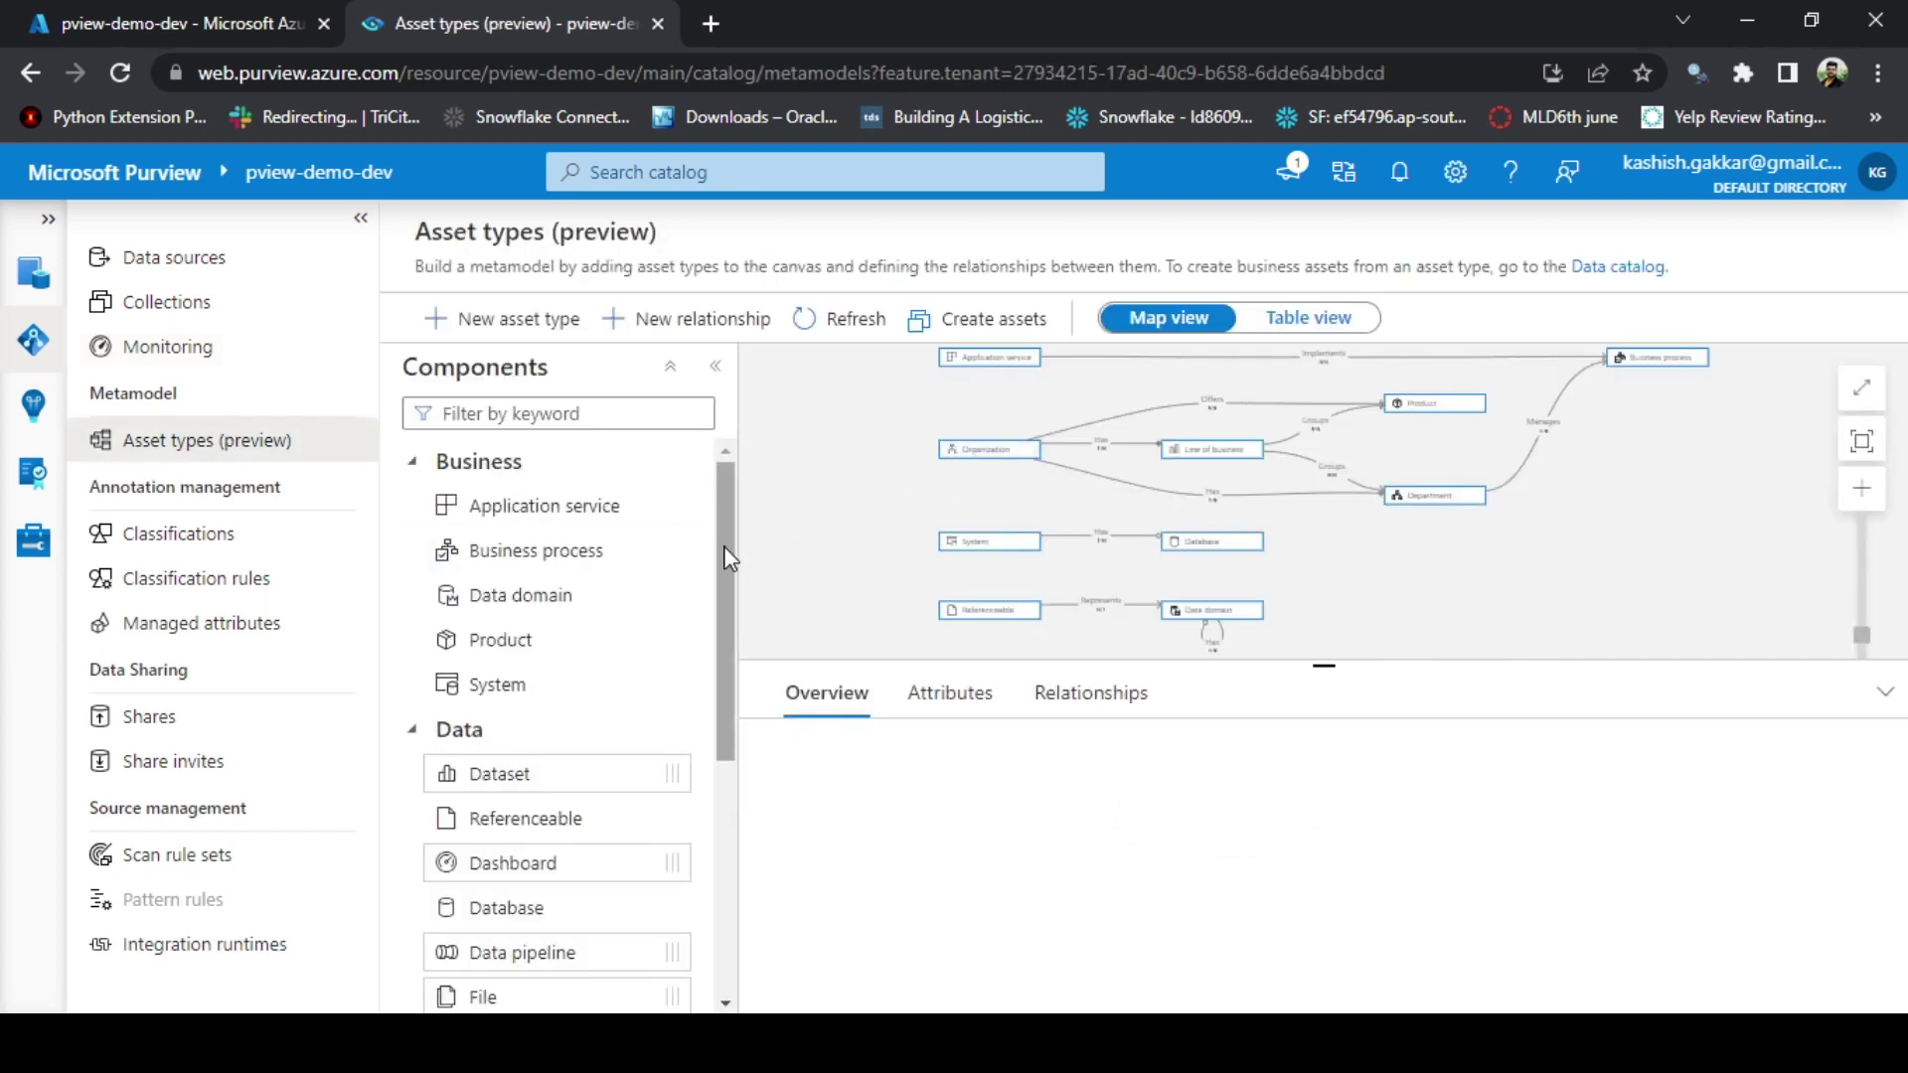
drag(724, 546, 728, 601)
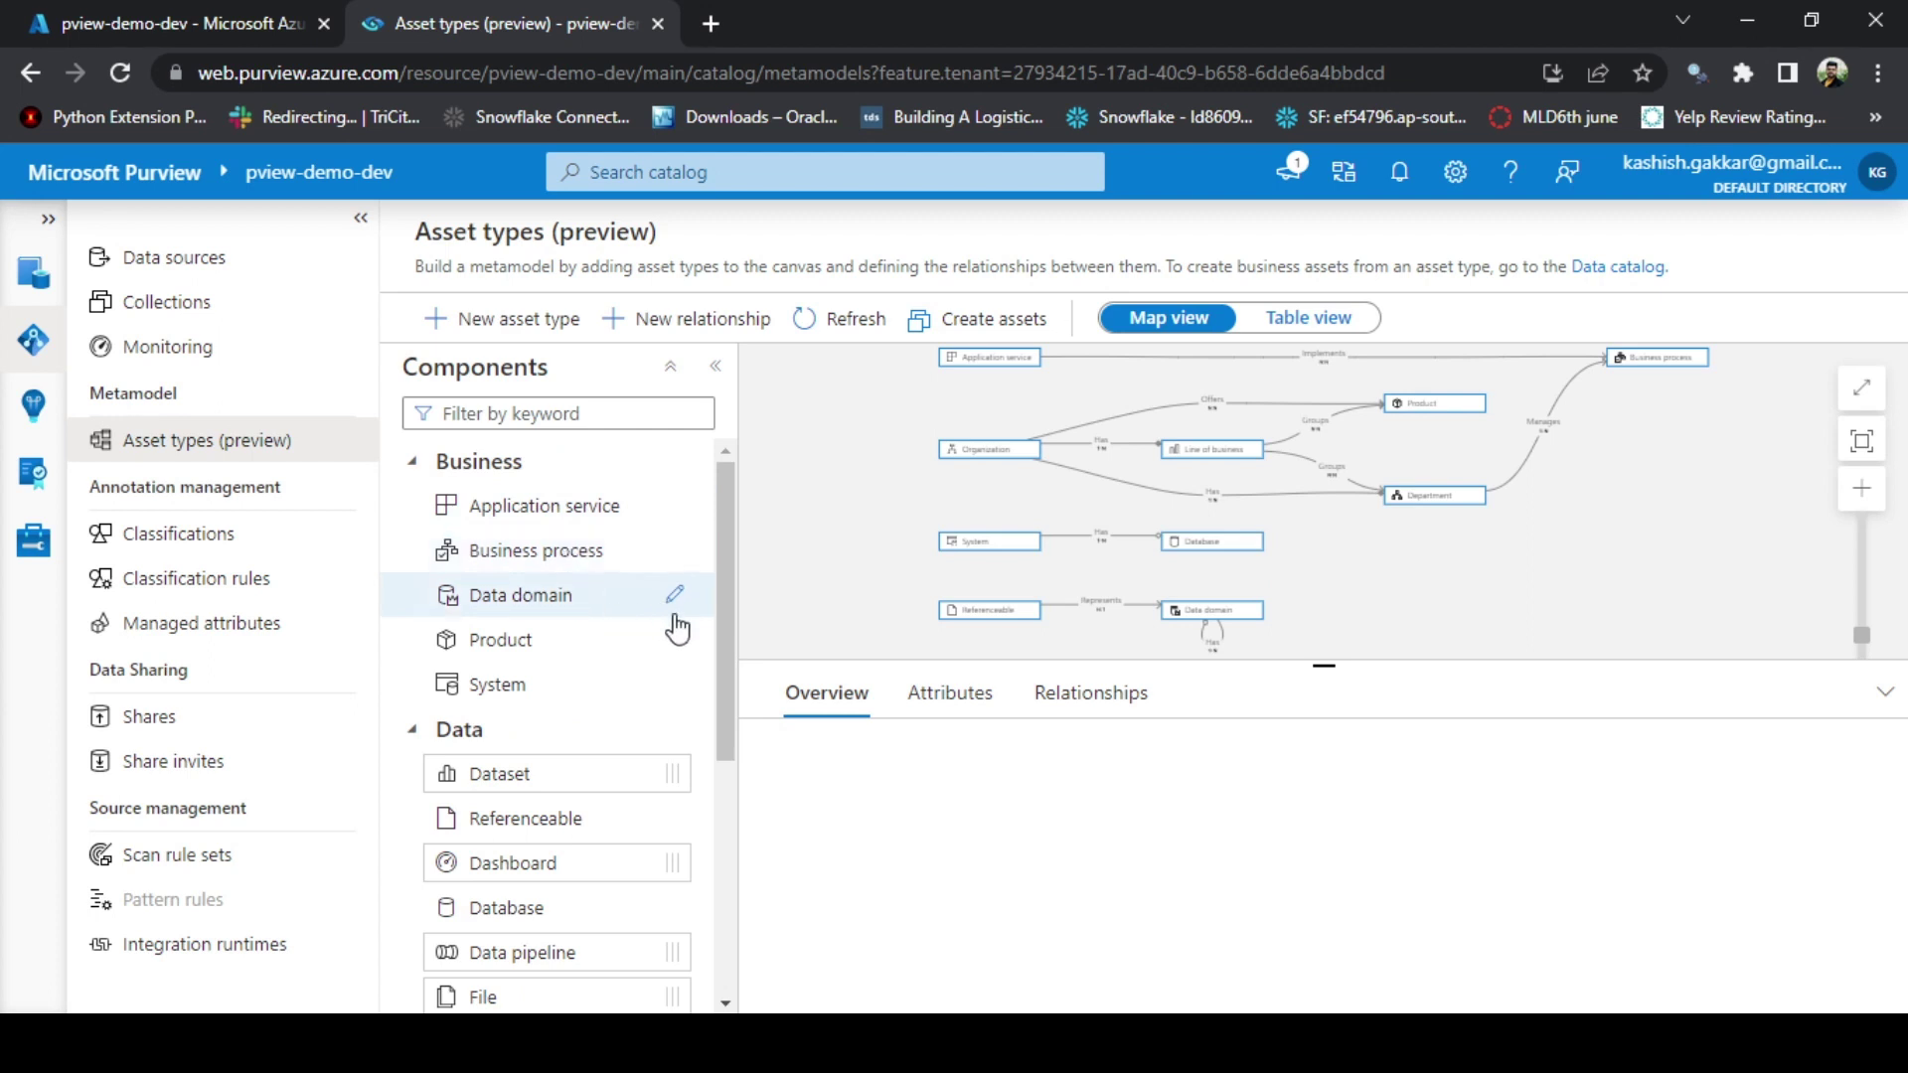
drag(733, 626, 736, 516)
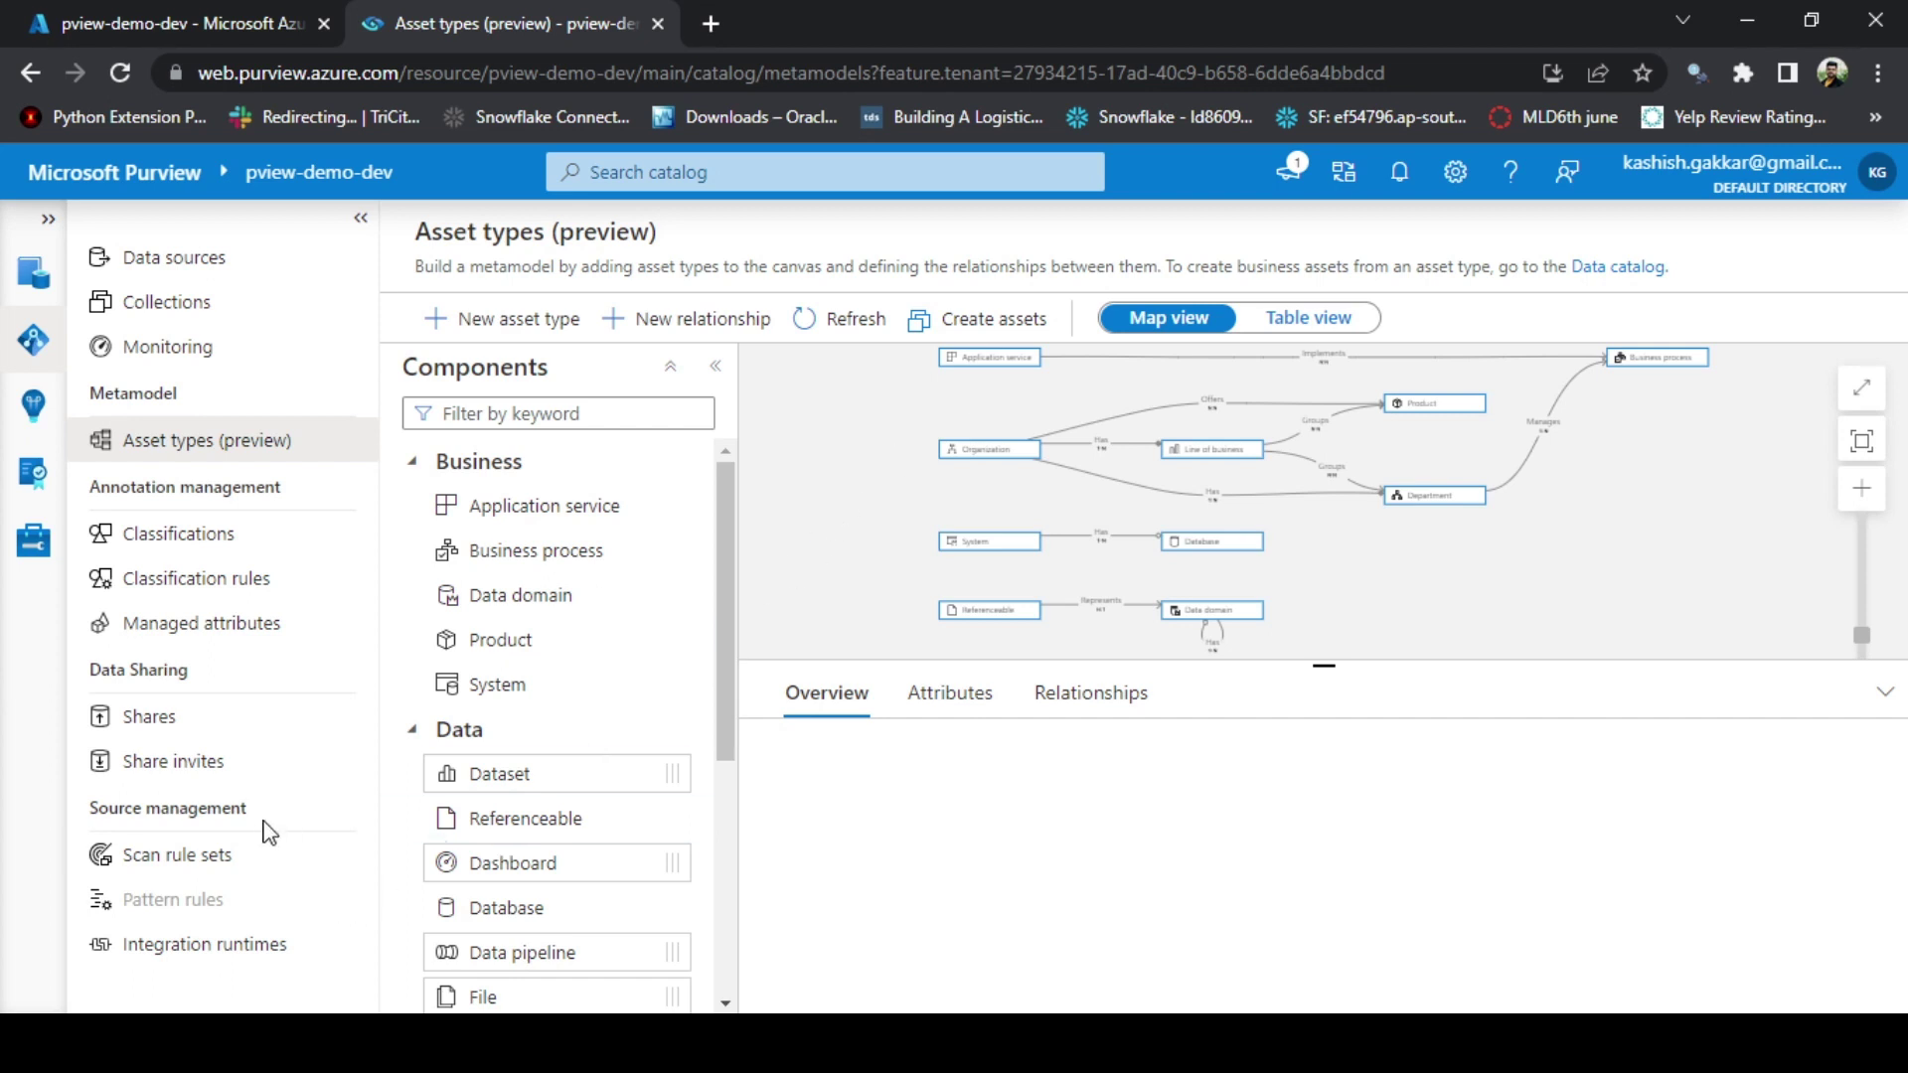
Review the system scan rule sets, then view the empty Integration runtimes list
click(211, 857)
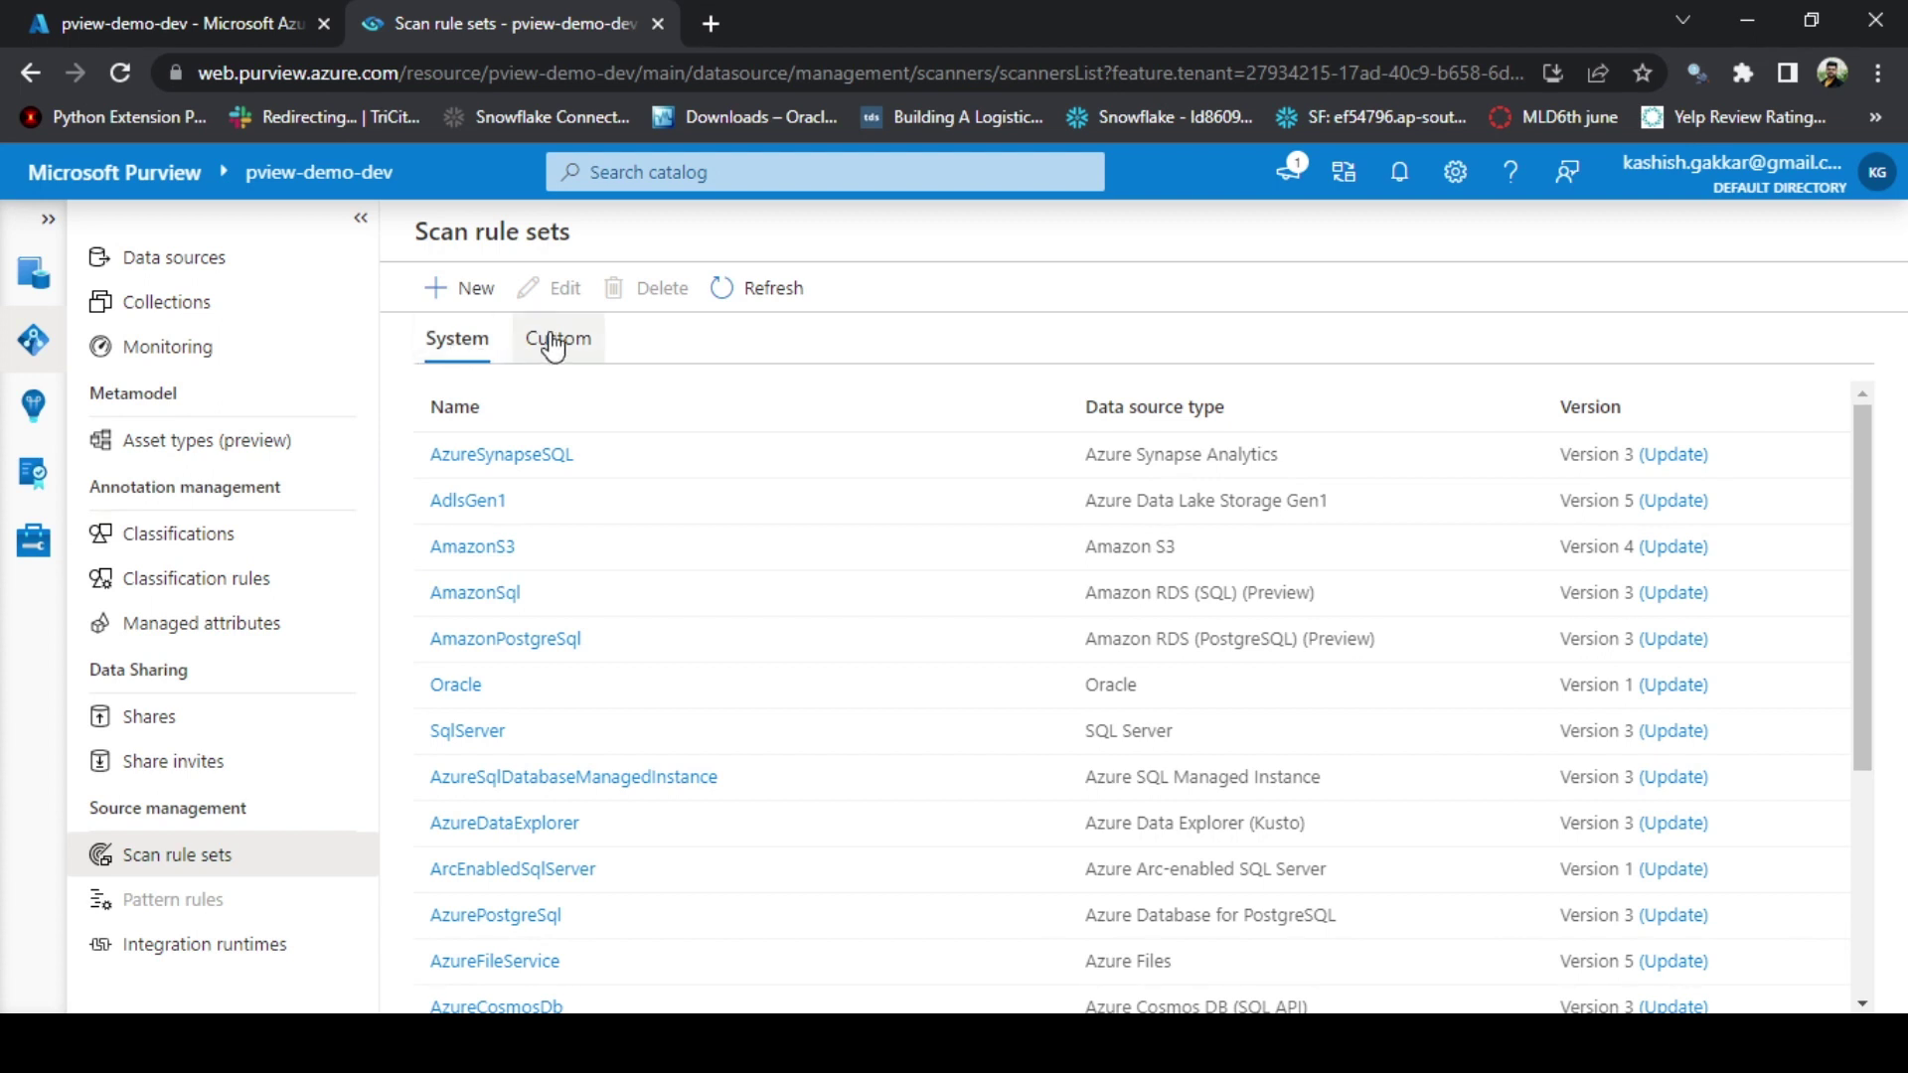
click(211, 952)
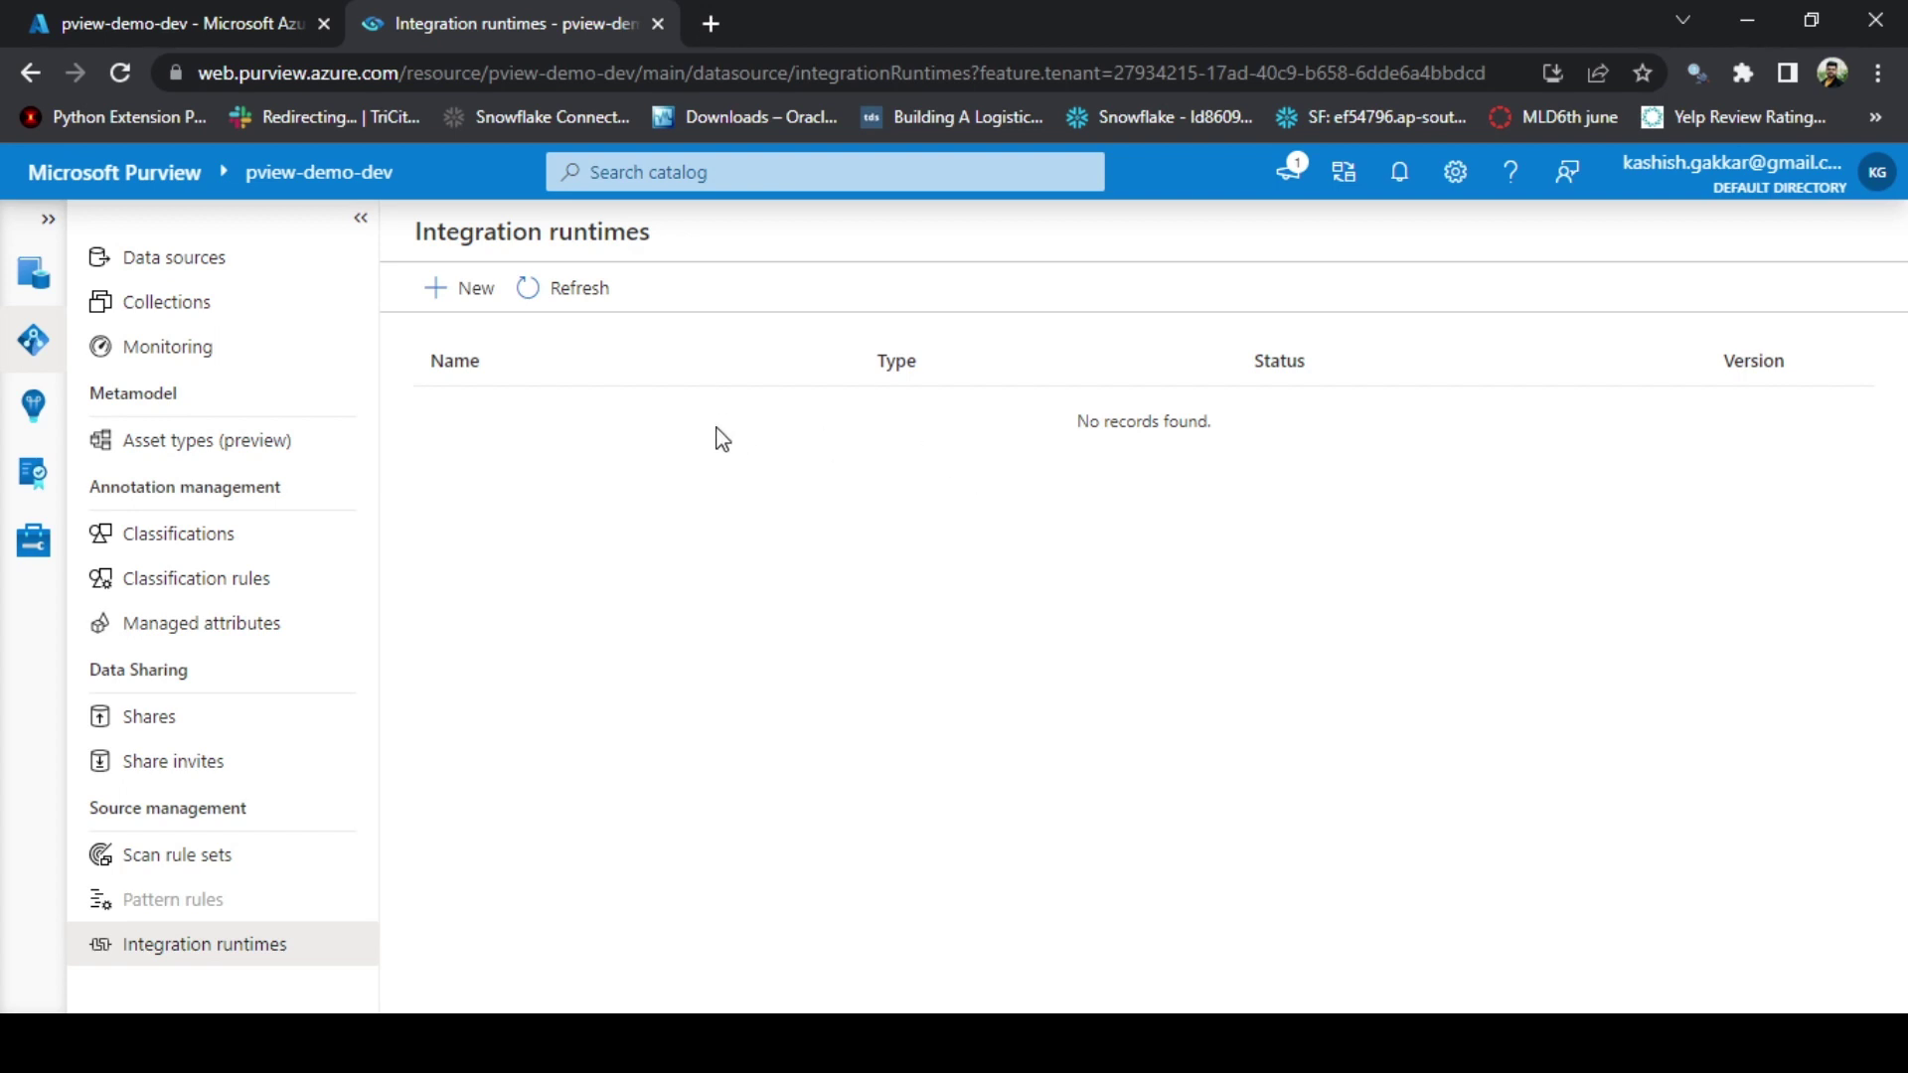
click(463, 294)
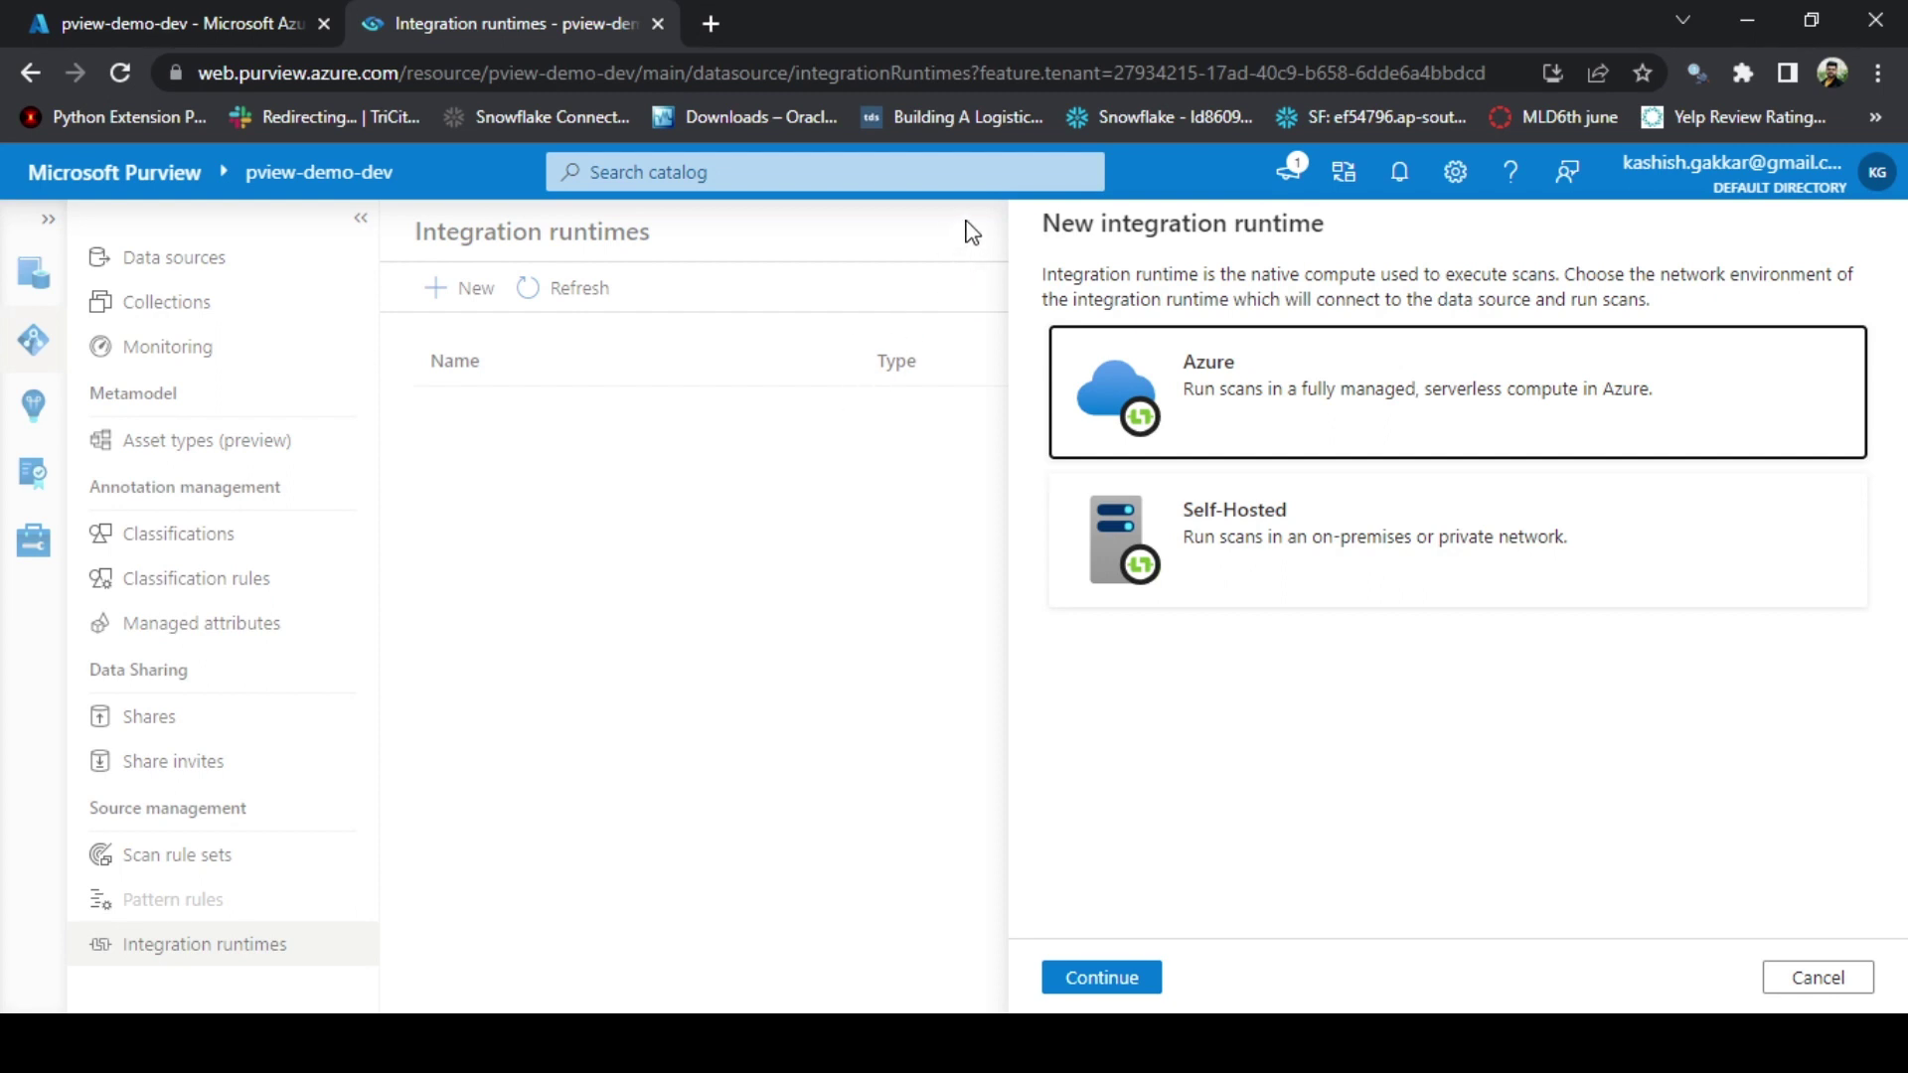
click(1819, 979)
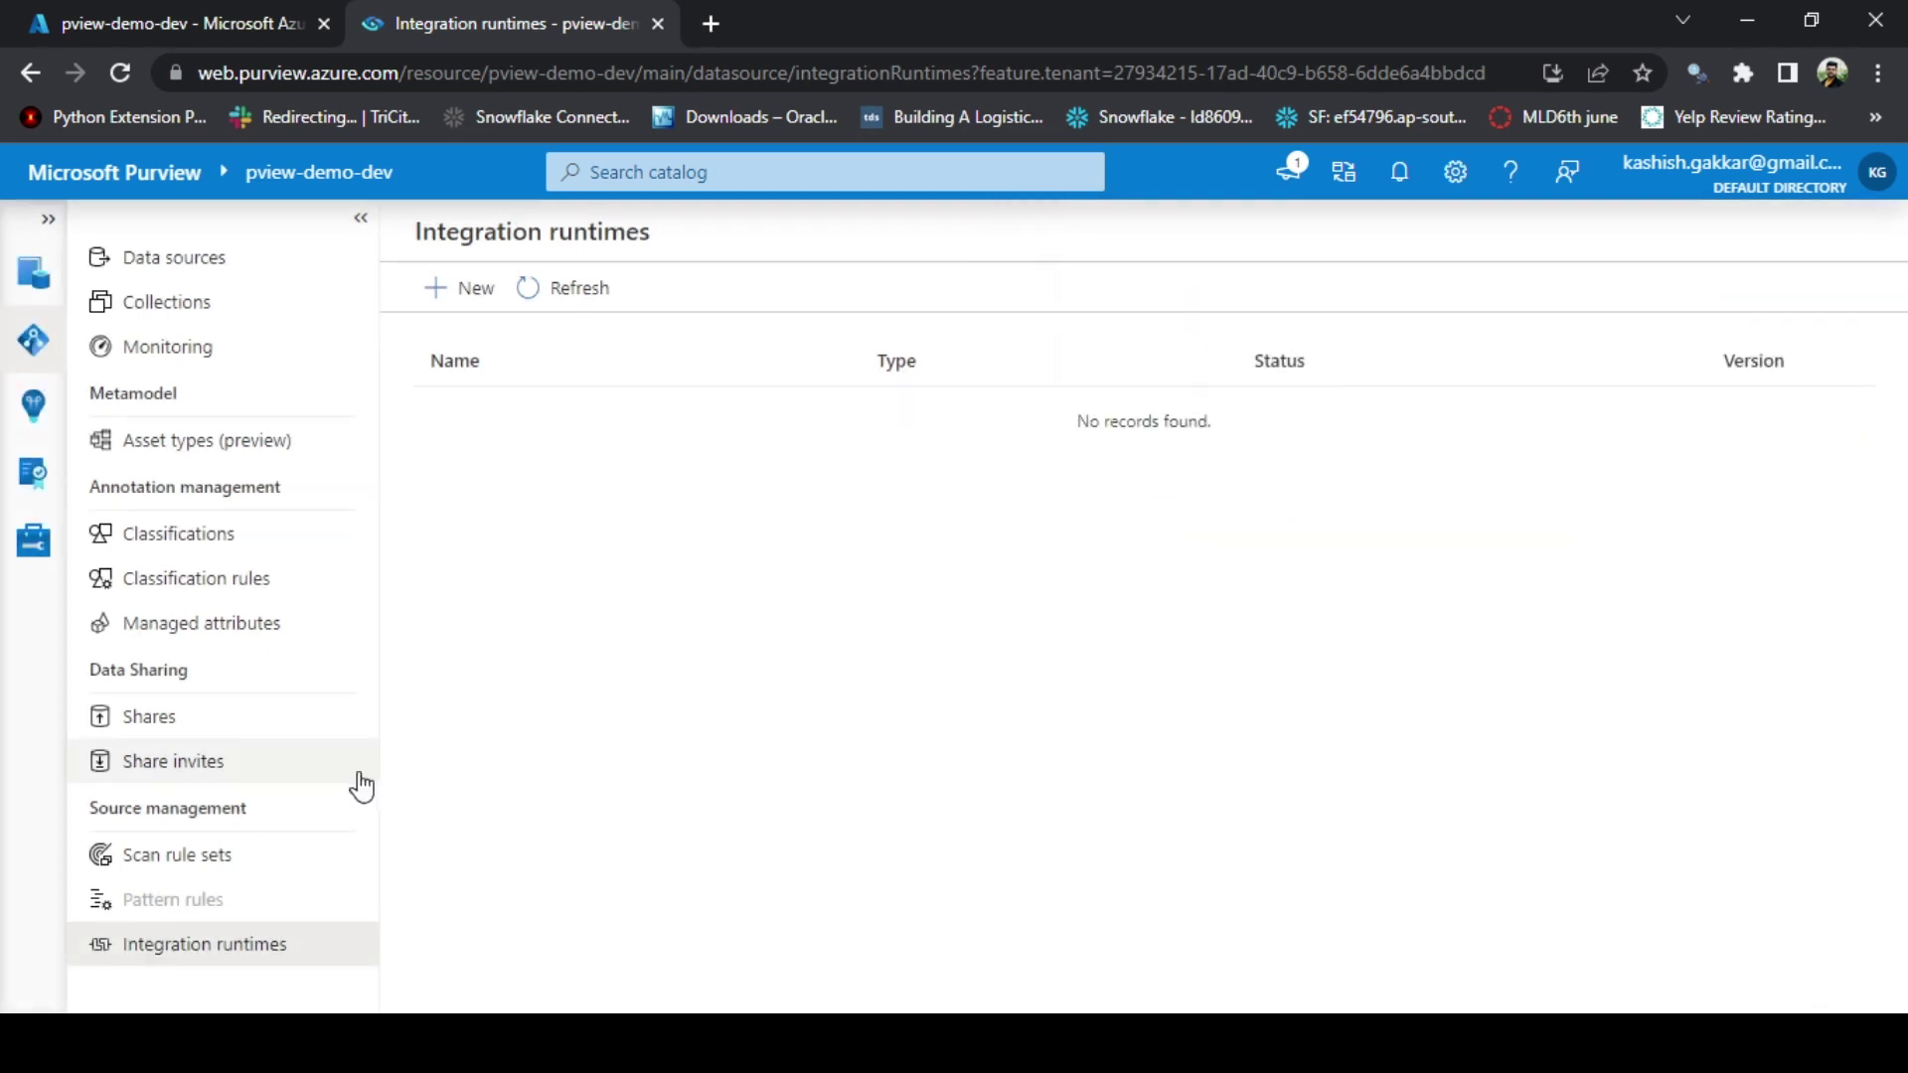
Show Data estate insights and scroll through the Data stewardship curation, ownership and health reports
click(30, 404)
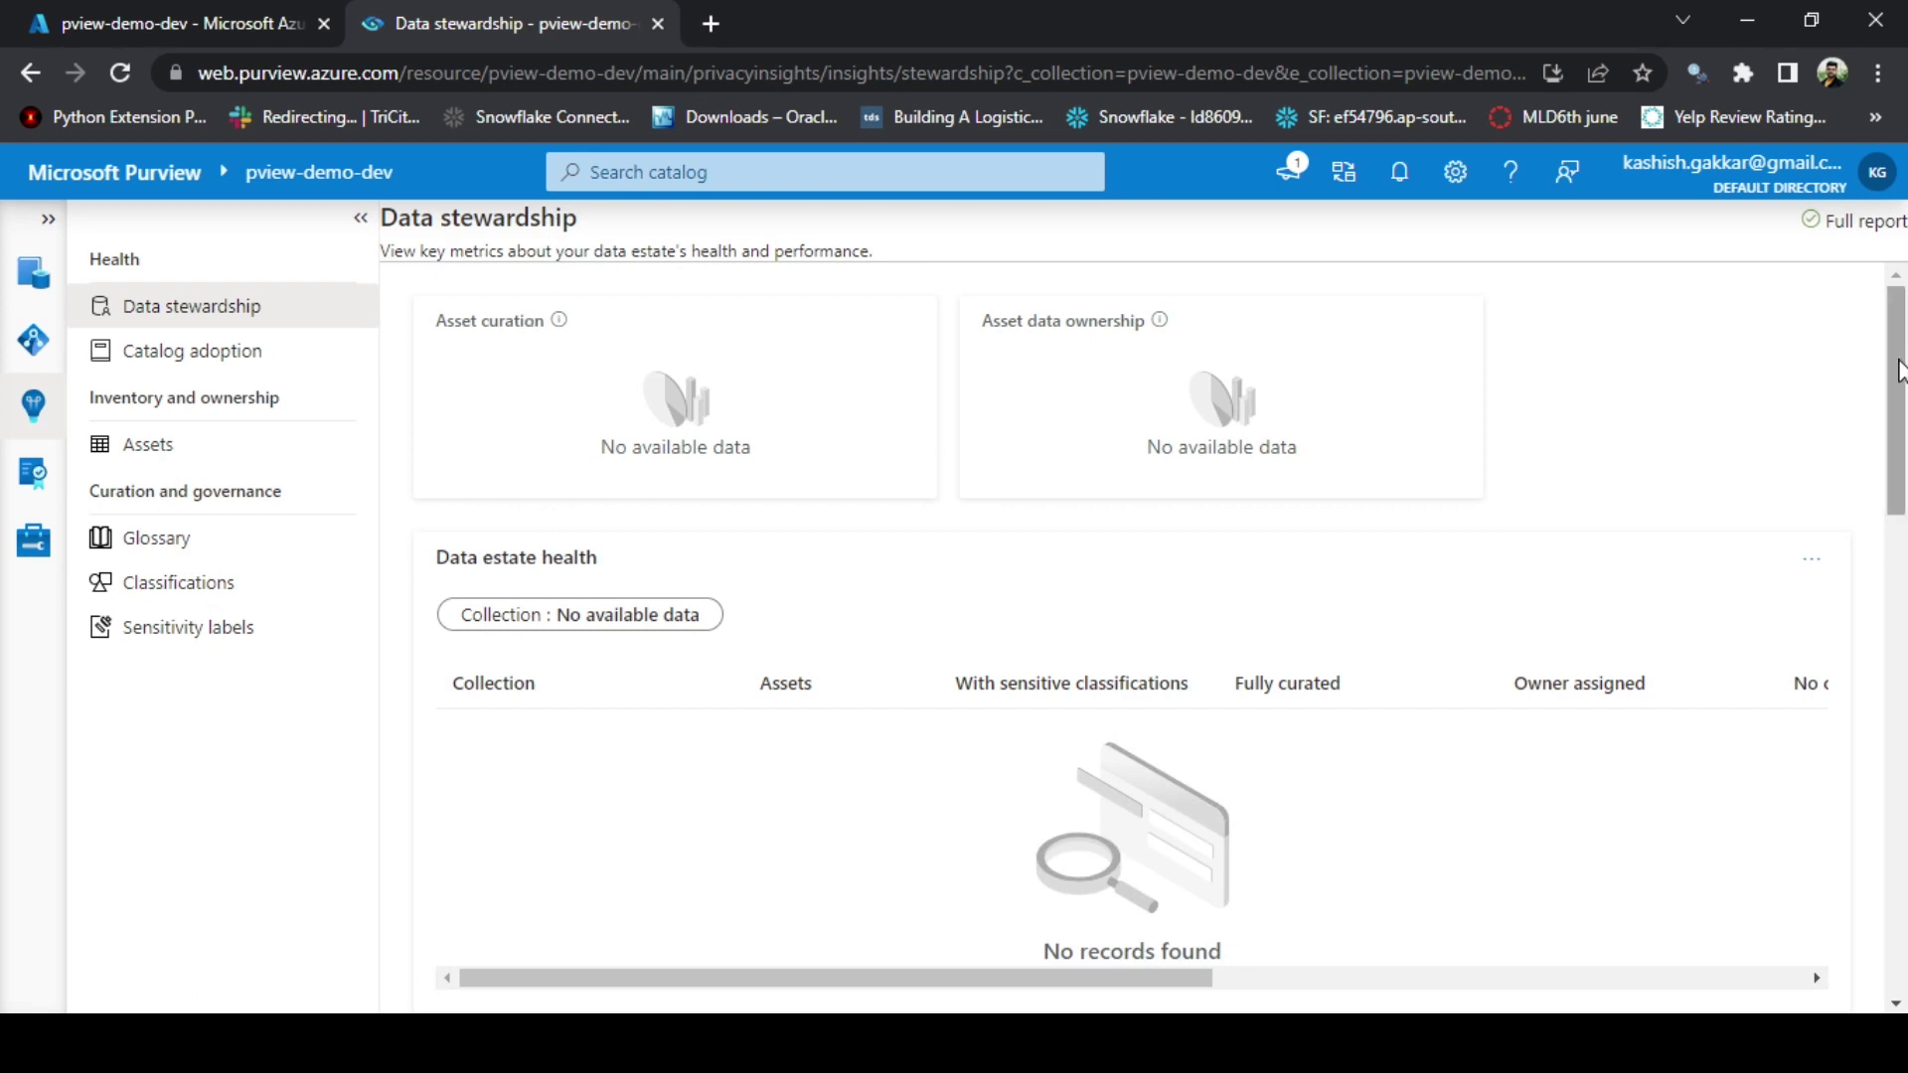
drag(1898, 368, 1898, 725)
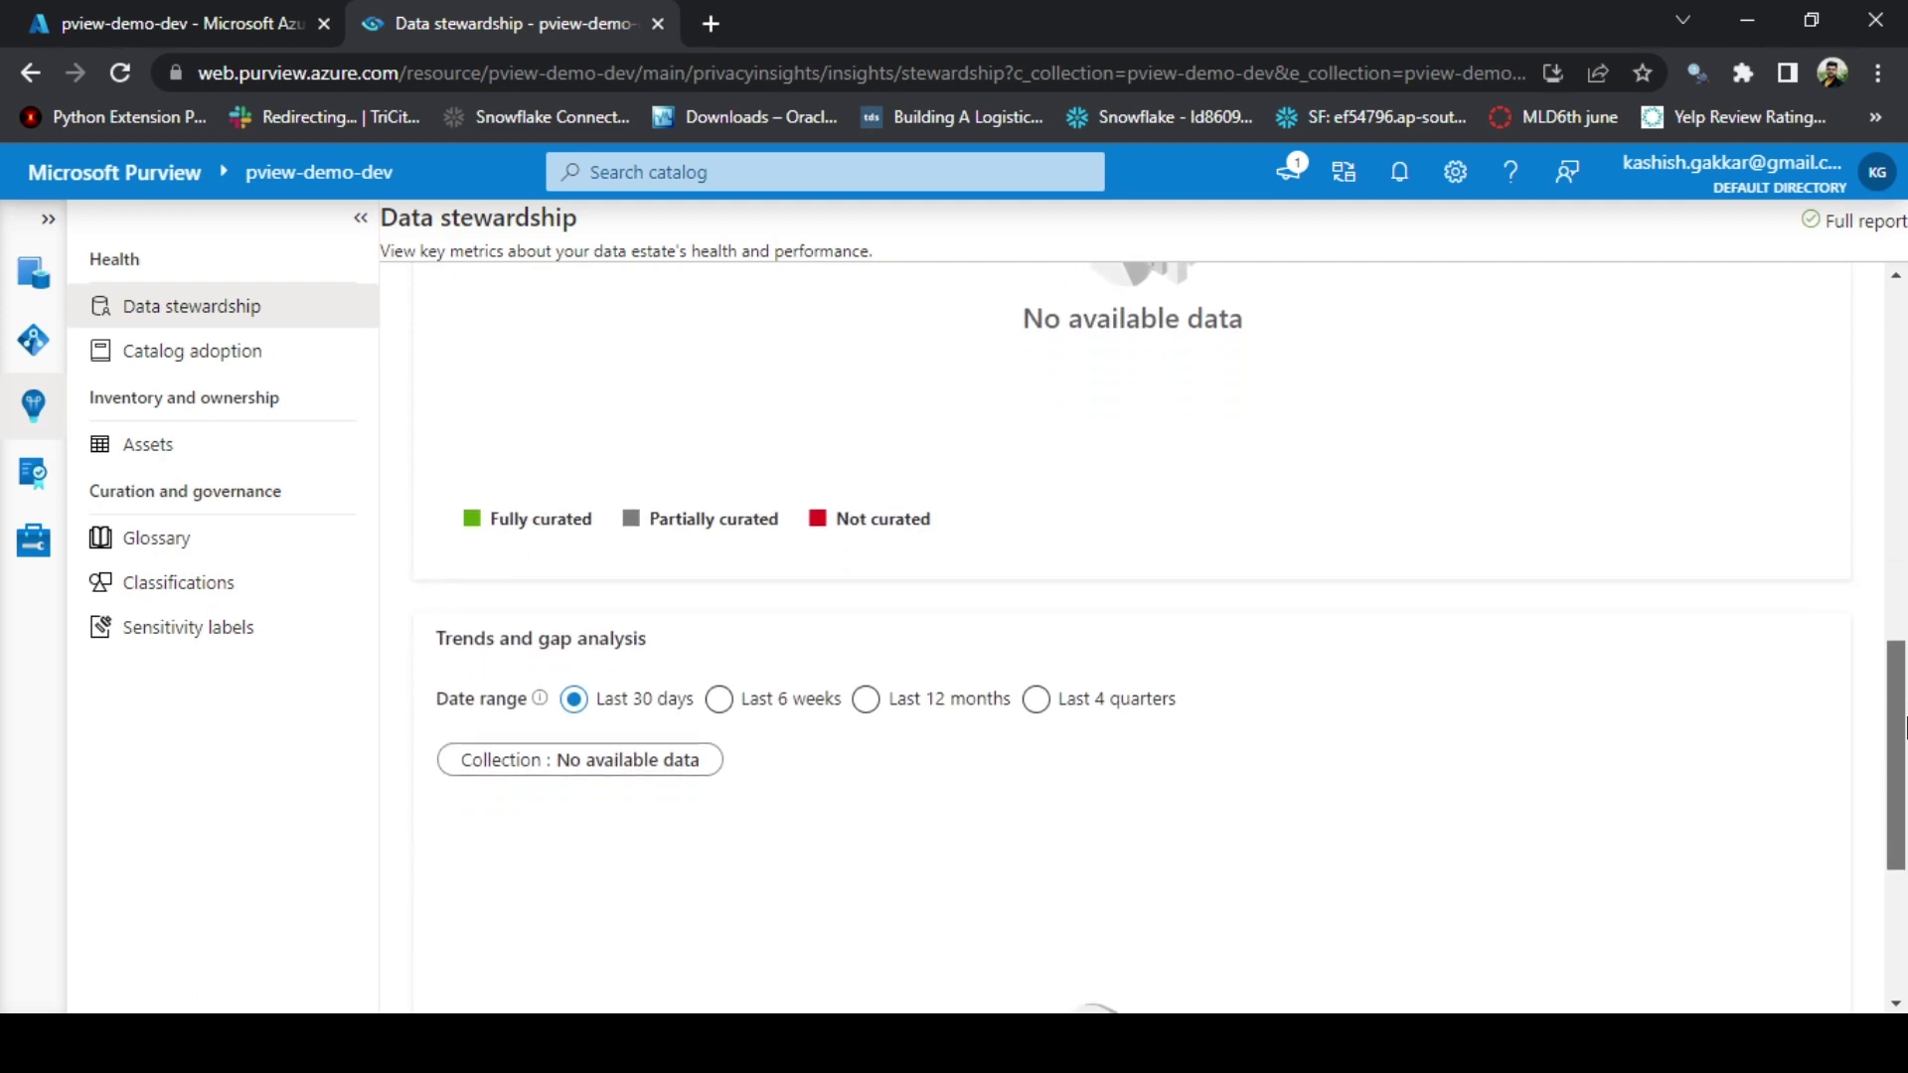
View the Catalog adoption report with 0 monthly active users and 0 searches
click(211, 364)
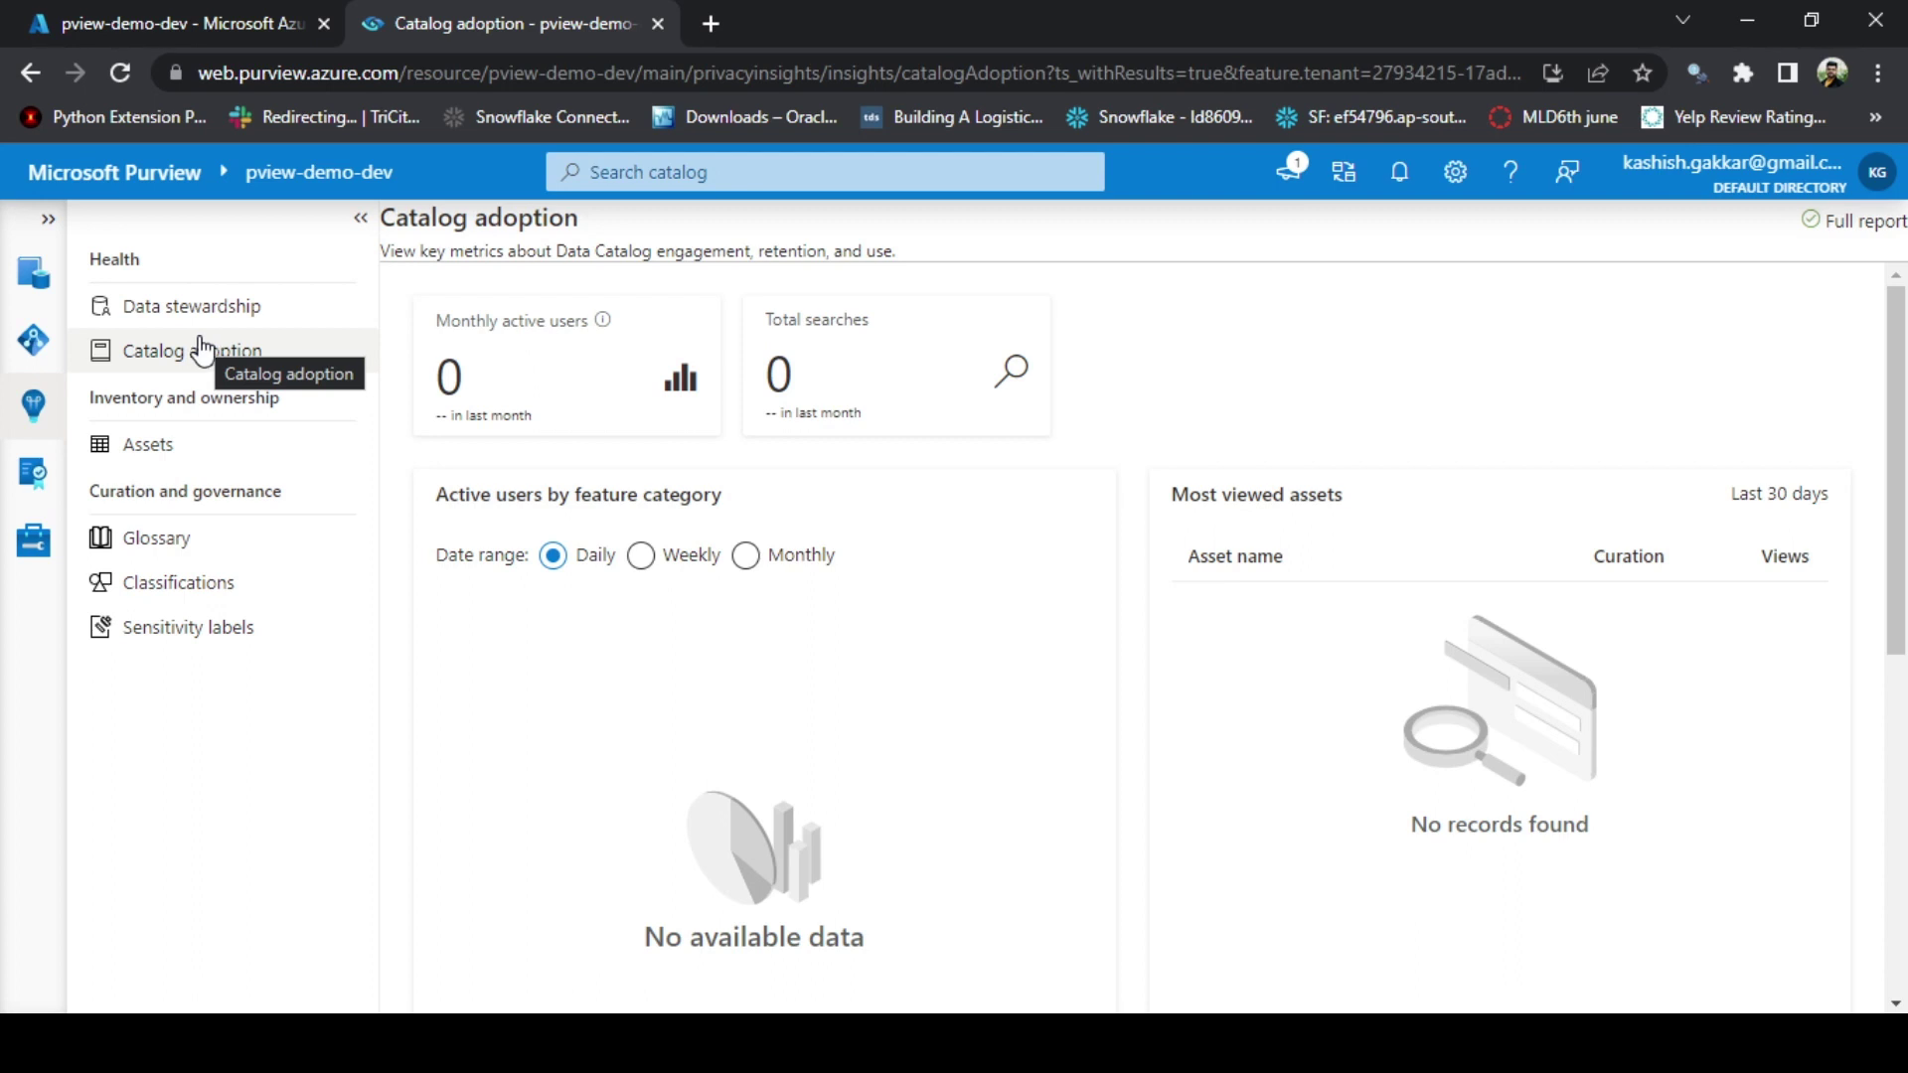
Glance at Data policy, then view the Management Overview with account information and feature settings
click(34, 481)
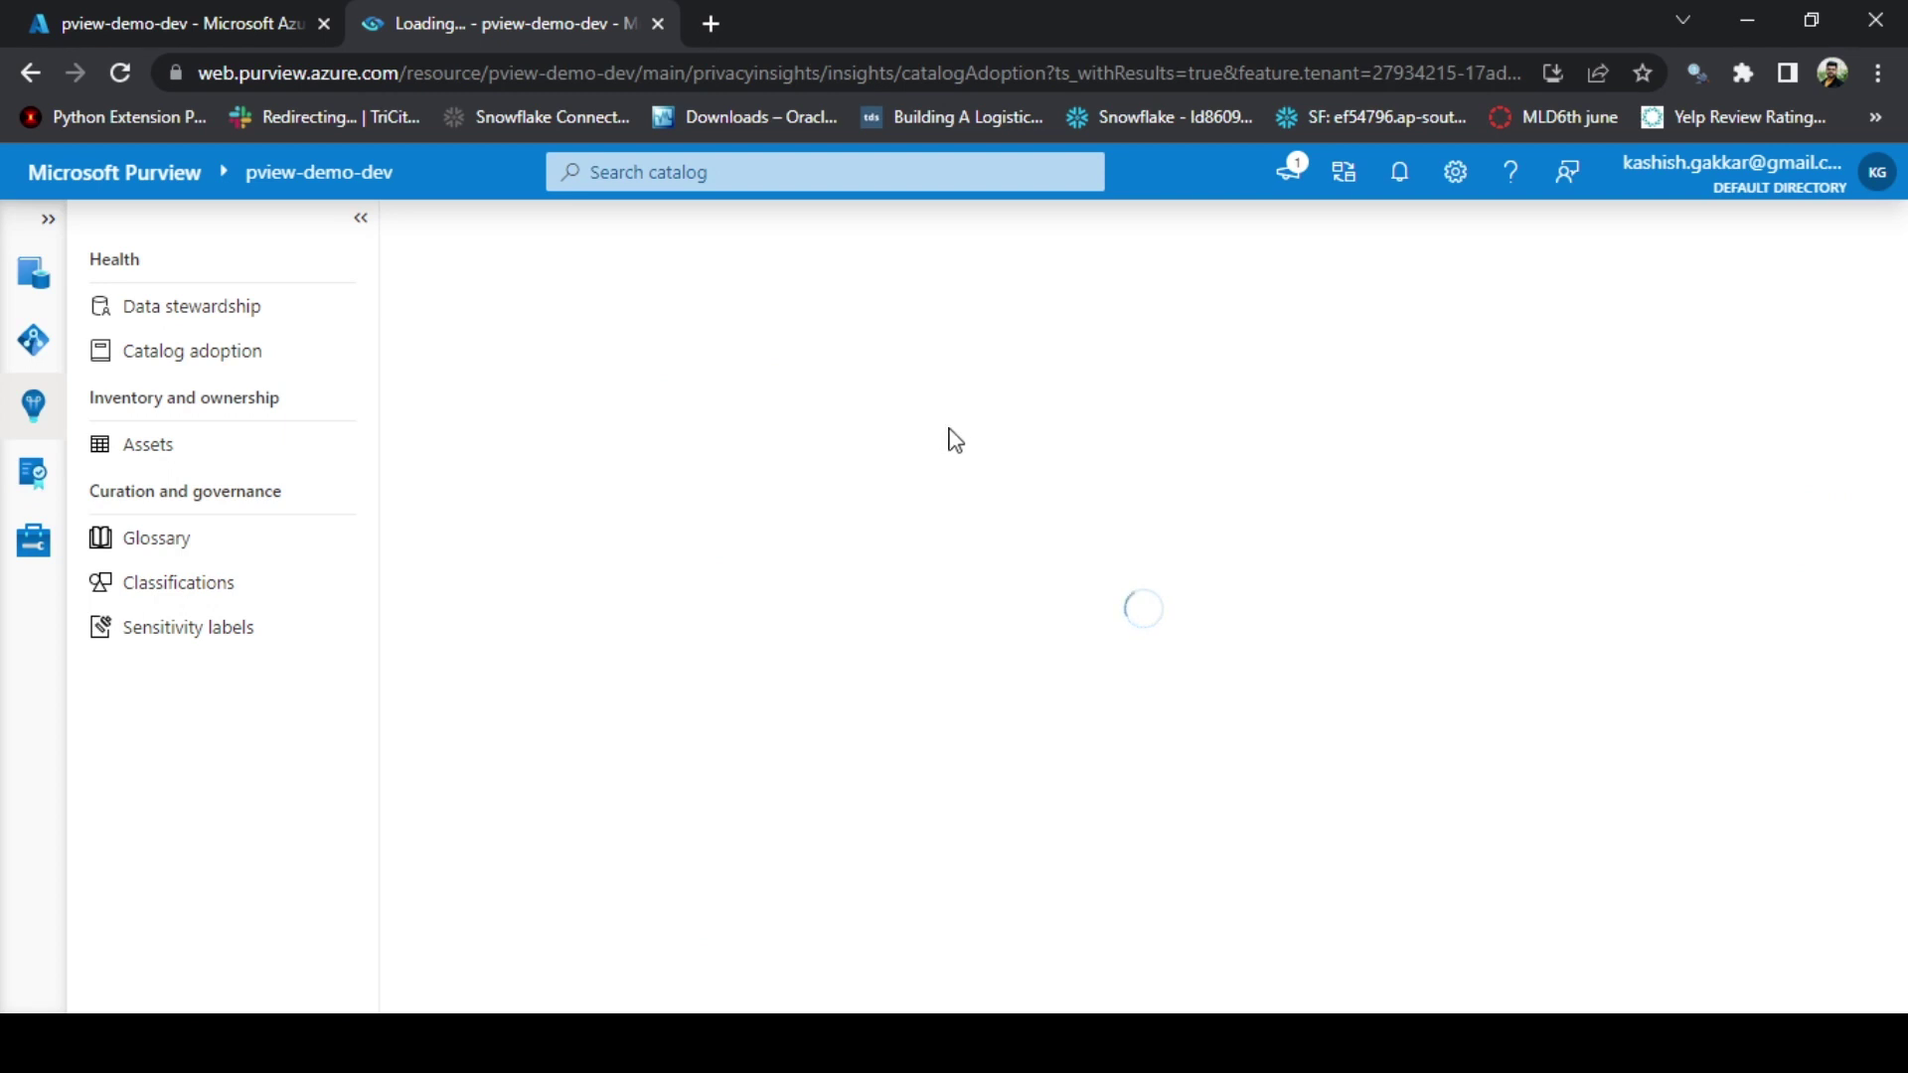
click(34, 475)
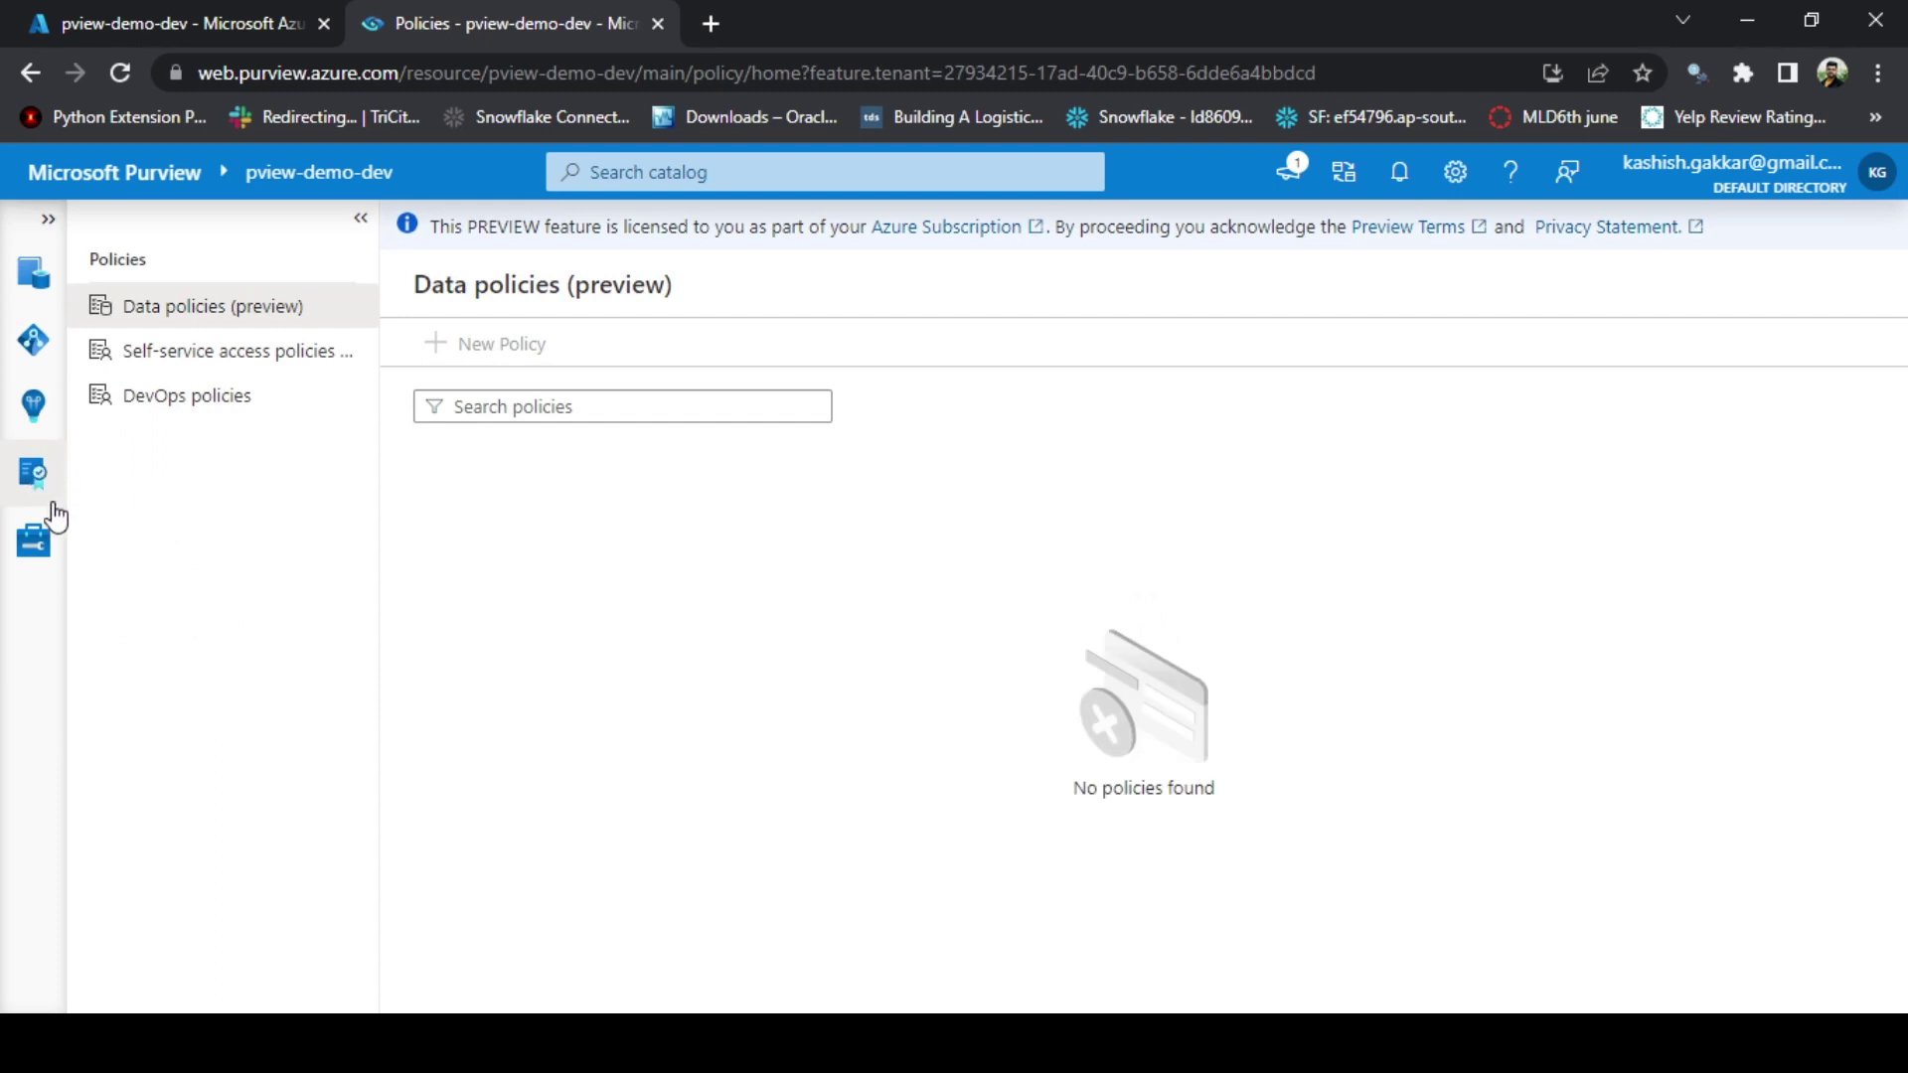
click(36, 541)
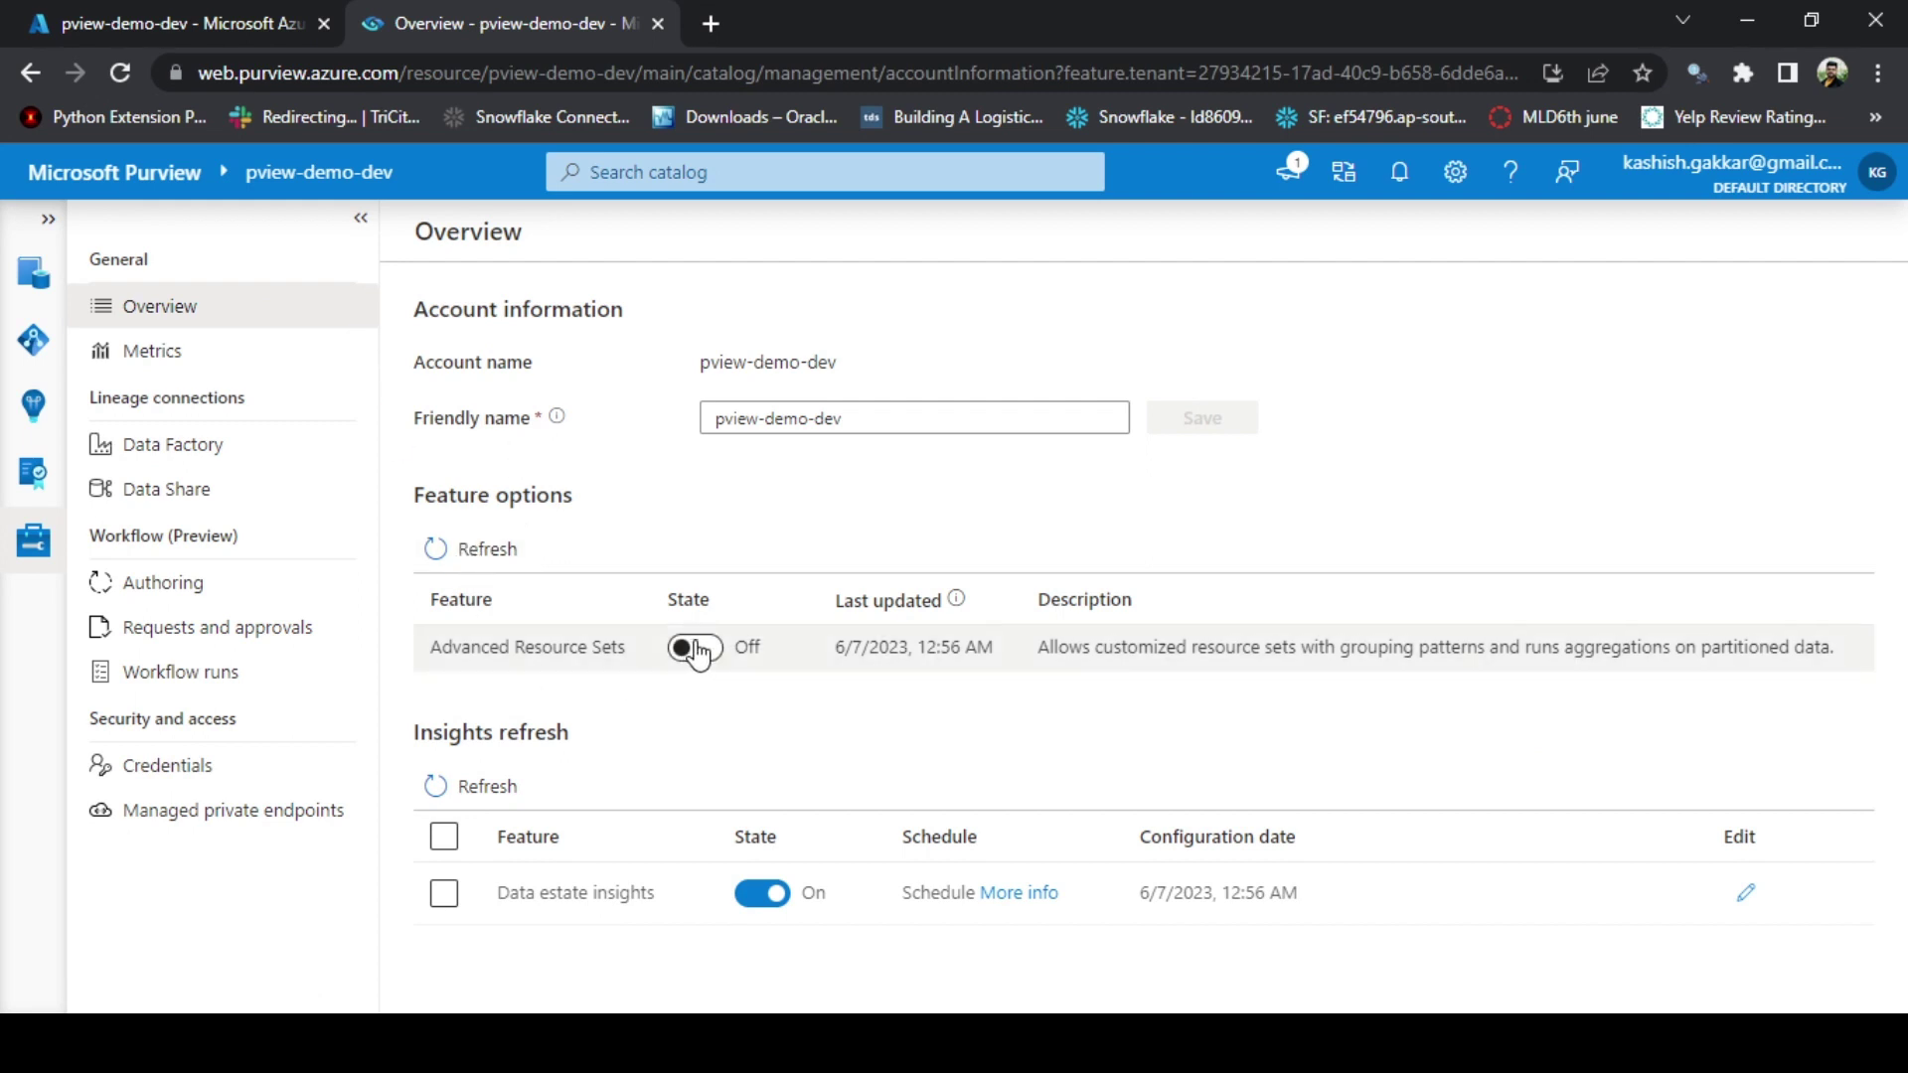
View the Metrics page under General, which points to Azure monitor for metrics and alerts
click(227, 362)
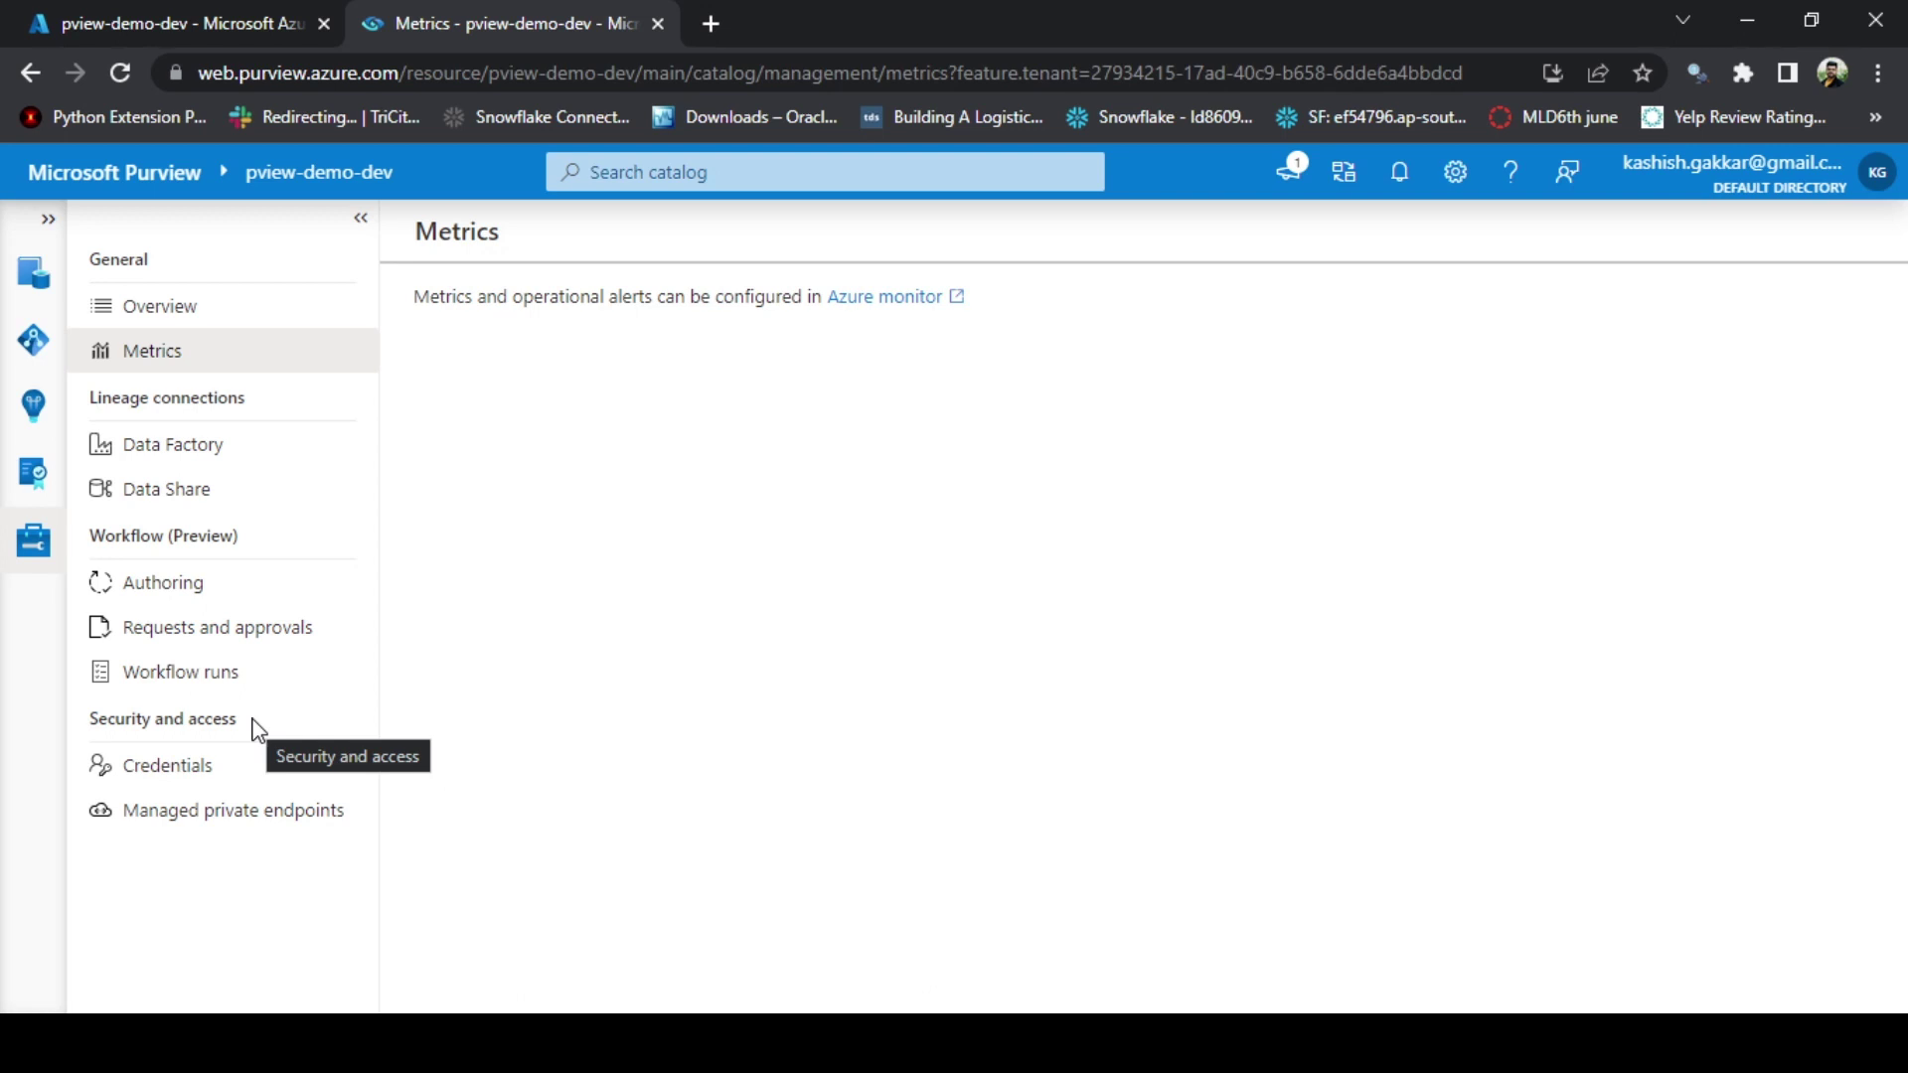
click(230, 773)
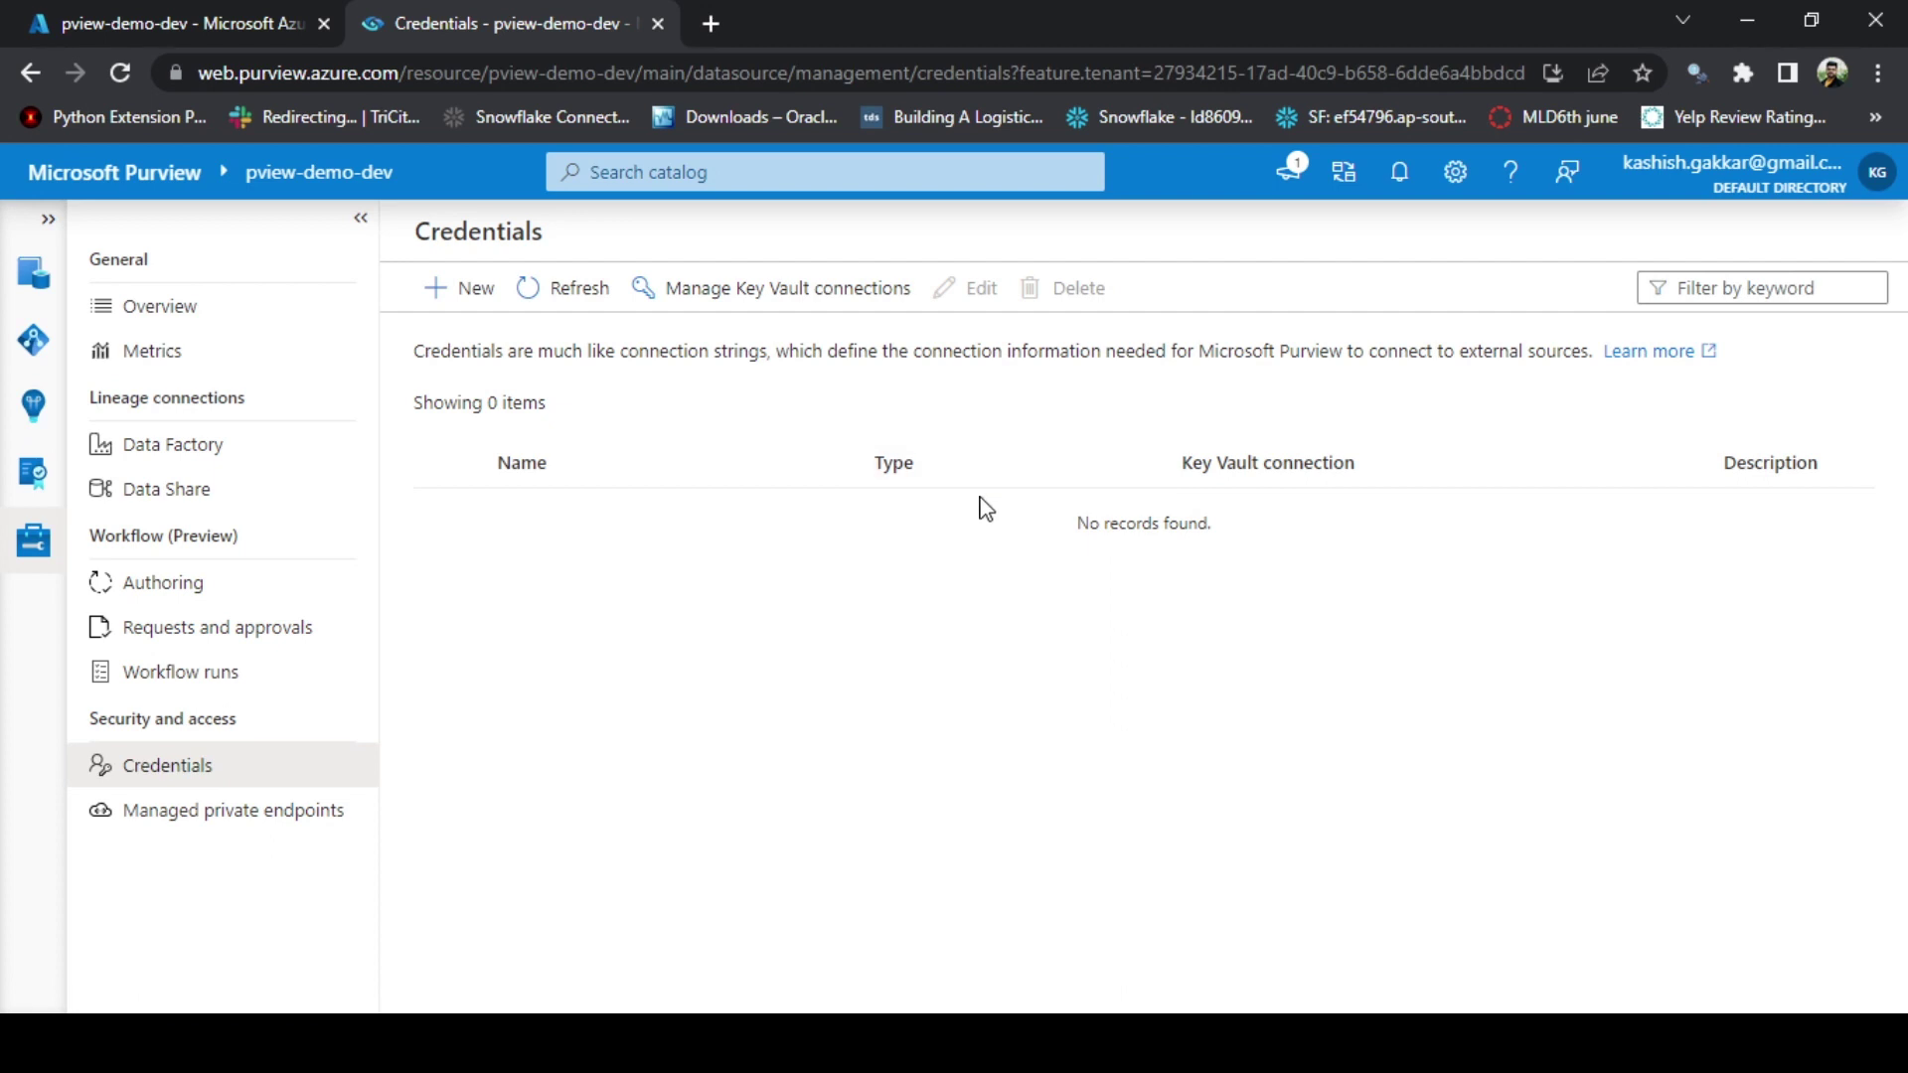
click(225, 809)
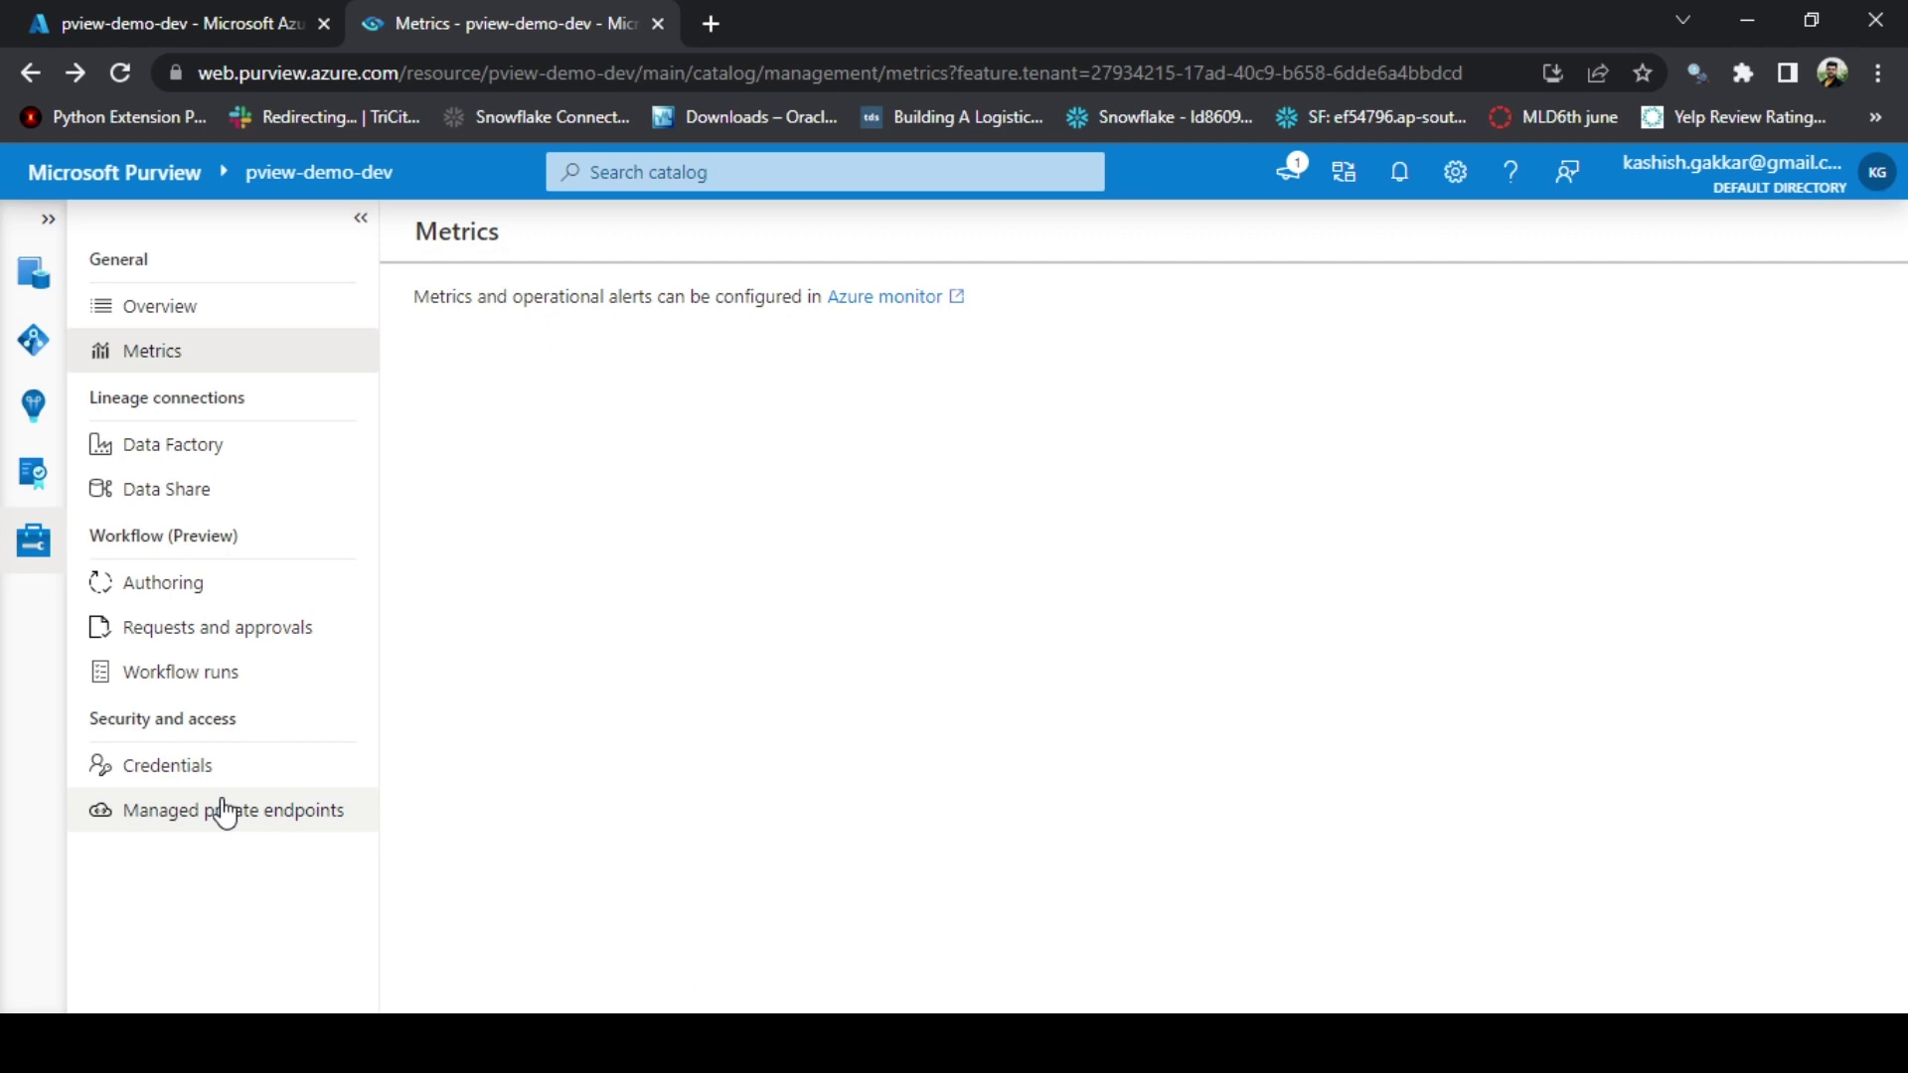
Go to the Managed private endpoints page under Security and access and confirm it lists no endpoints
click(224, 810)
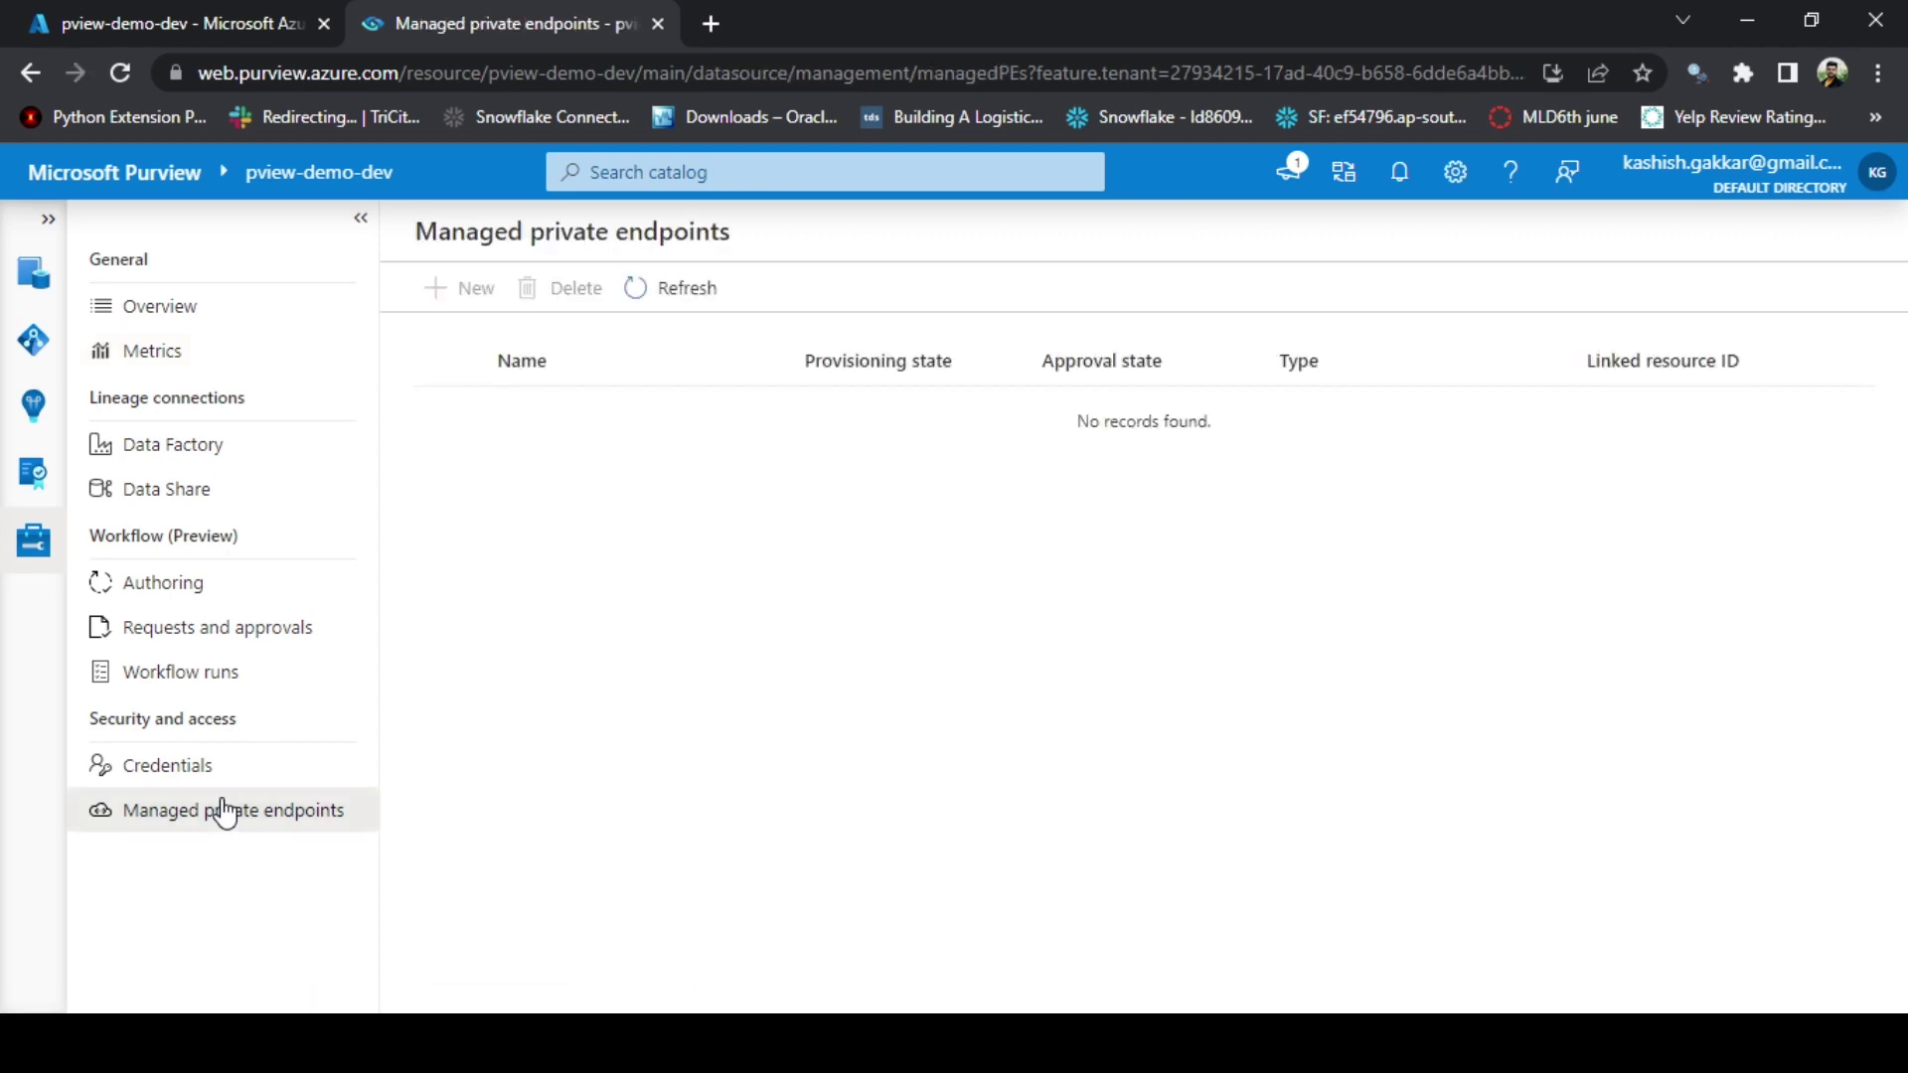